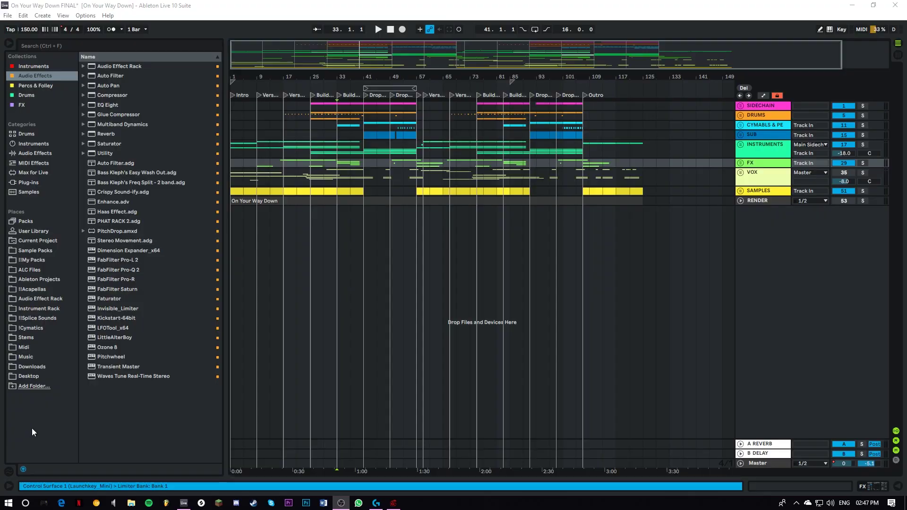
Play the arrangement from bar 33 through the first drop and stop after it.
{"action": "left_click", "coordinate": [338, 179]}
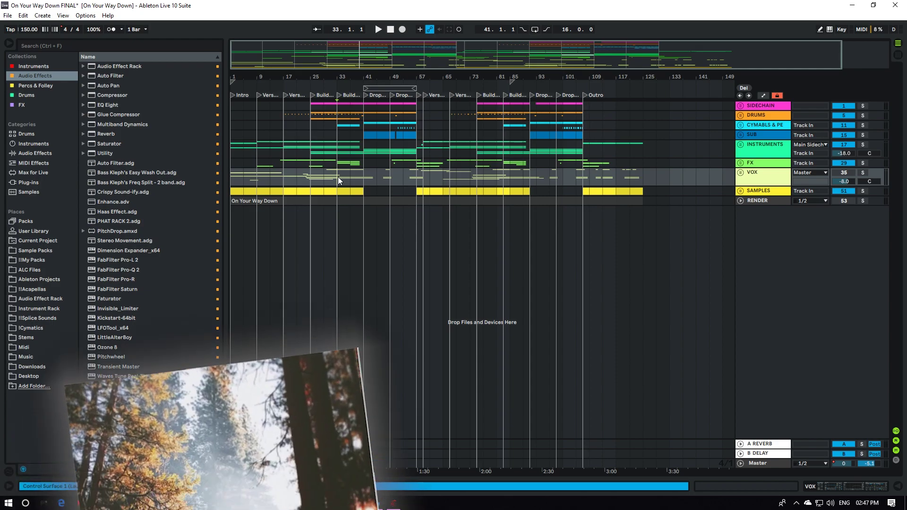
{"action": "key", "text": "space"}
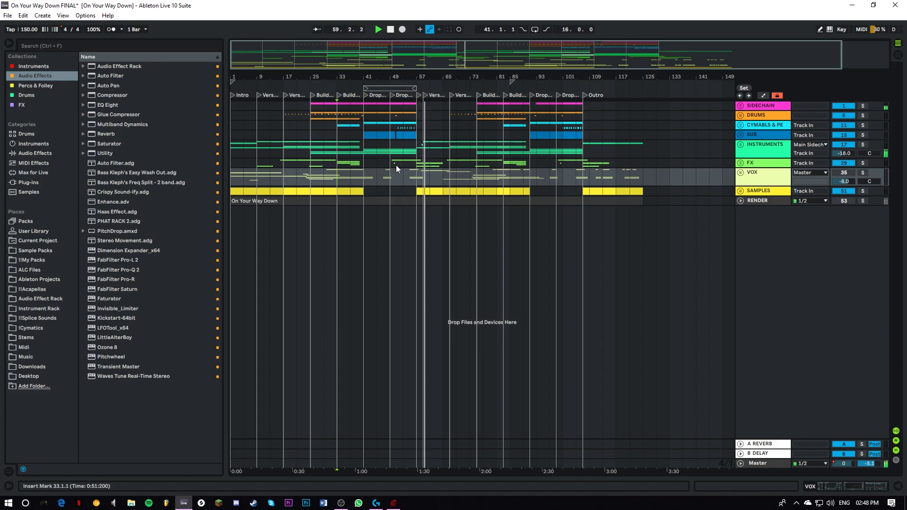
{"action": "key", "text": "space"}
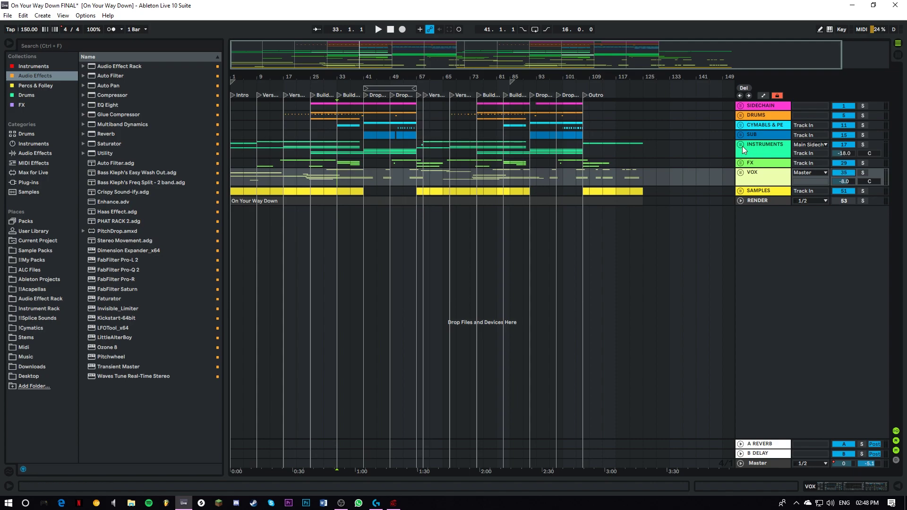
Solo PIANO 1 inside the INSTRUMENTS group and examine the chord notes of its bar 21 clip in an enlarged note editor.
{"action": "left_click", "coordinate": [741, 144]}
{"action": "scroll", "coordinate": [668, 217], "scroll_direction": "down", "scroll_amount": 1}
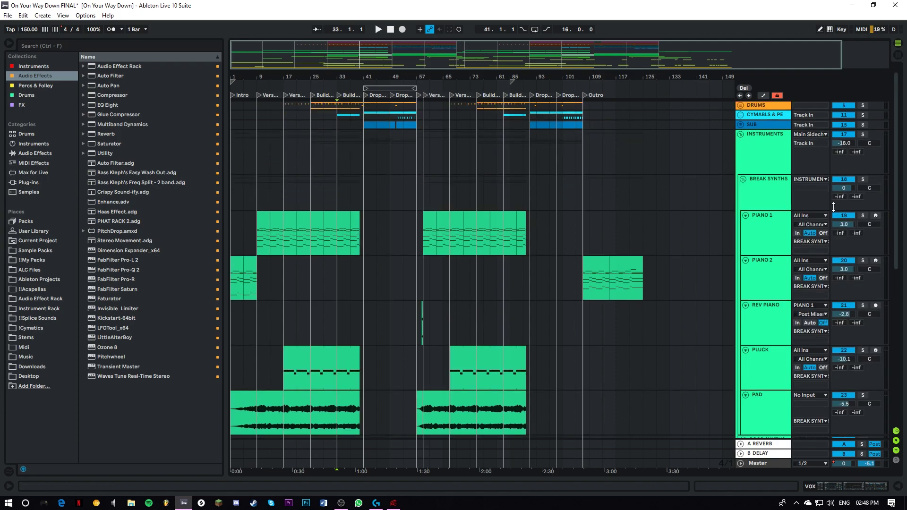
{"action": "left_click", "coordinate": [862, 216]}
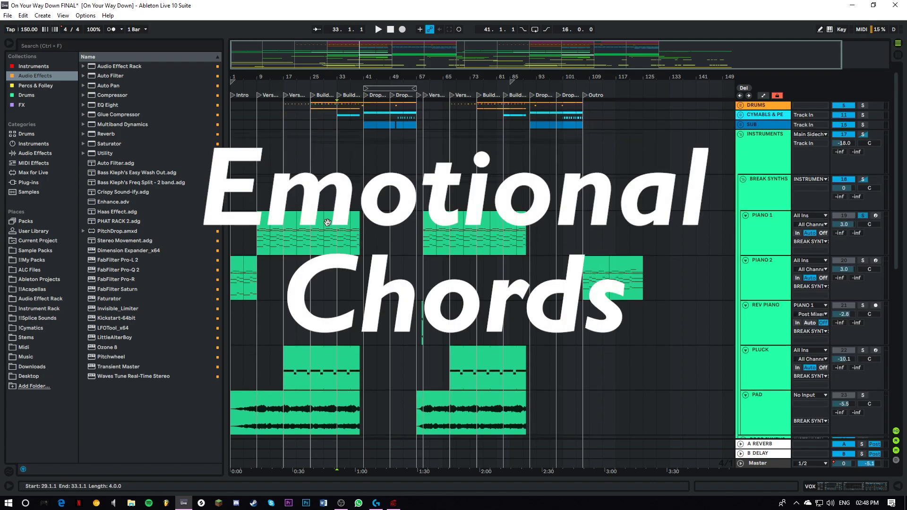
{"action": "double_click", "coordinate": [304, 219]}
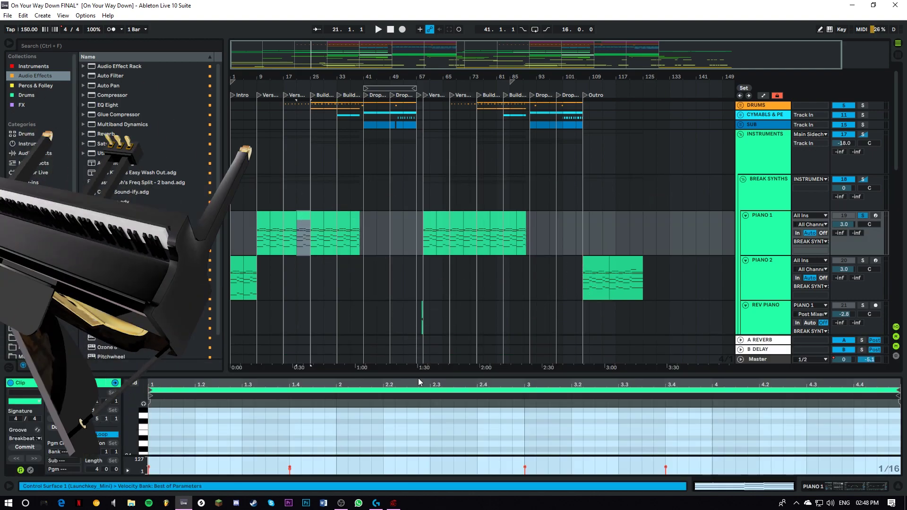
{"action": "left_click_drag", "start_coordinate": [418, 376], "coordinate": [424, 120]}
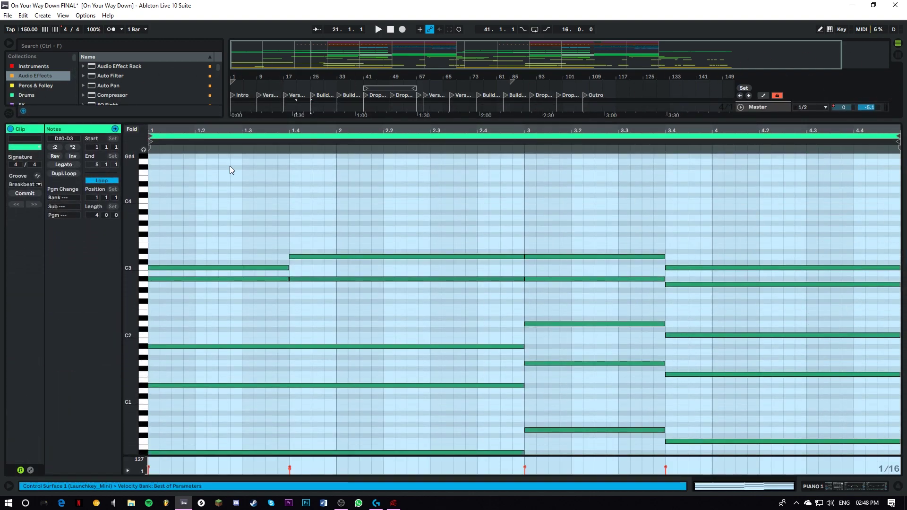
{"action": "mouse_move", "coordinate": [131, 178]}
{"action": "left_mouse_down"}
{"action": "mouse_move", "coordinate": [119, 179]}
{"action": "mouse_move", "coordinate": [126, 189]}
{"action": "left_mouse_up"}
{"action": "left_click_drag", "start_coordinate": [210, 120], "coordinate": [211, 376]}
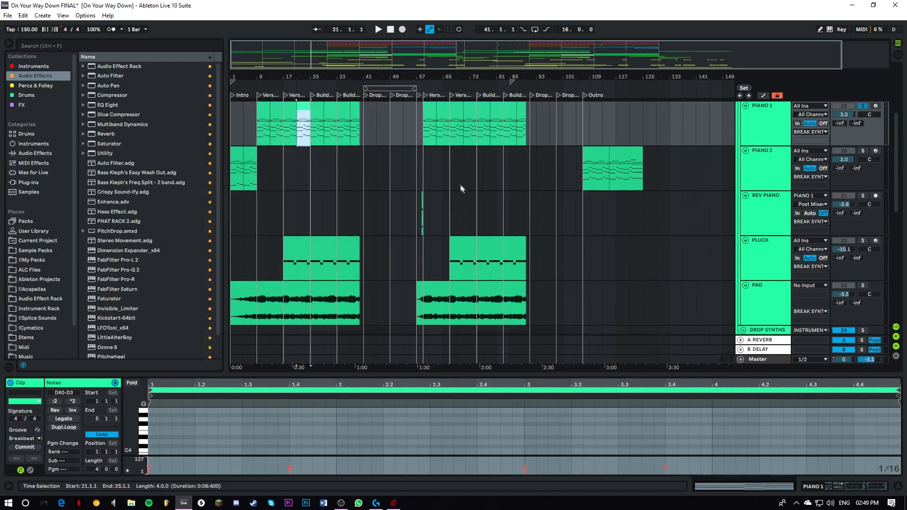
Play the bar 21 piano chords in the enlarged note editor, then bring the arrangement back into view.
{"action": "left_click_drag", "start_coordinate": [489, 375], "coordinate": [498, 80]}
{"action": "key", "text": "space"}
{"action": "left_click", "coordinate": [614, 237]}
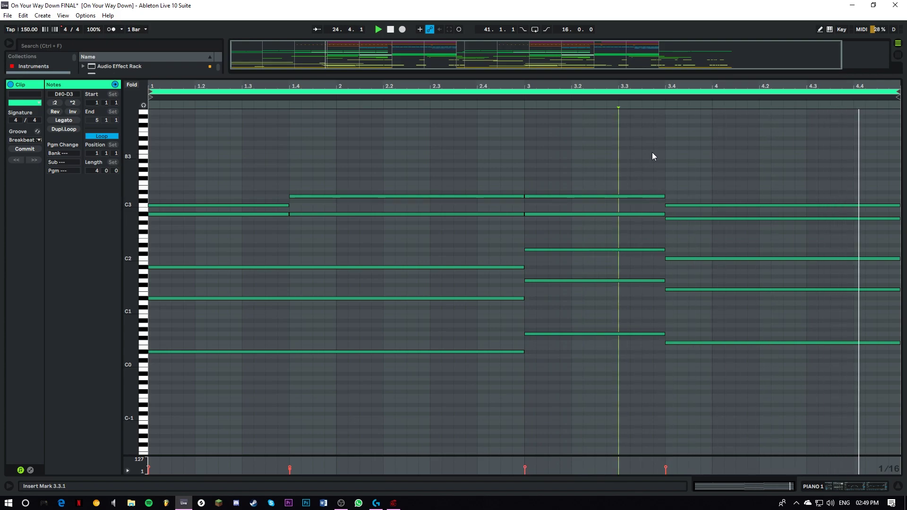
{"action": "left_click_drag", "start_coordinate": [667, 78], "coordinate": [585, 444]}
Solo PIANO 2 and audition its intro clip at bar 5.
{"action": "scroll", "coordinate": [330, 213], "scroll_direction": "up", "scroll_amount": 1}
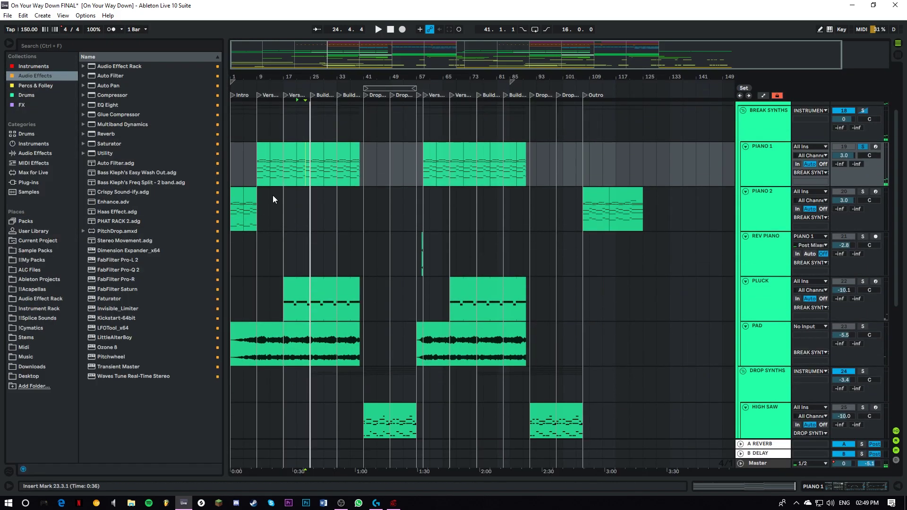
{"action": "scroll", "coordinate": [410, 228], "scroll_direction": "down", "scroll_amount": 1}
{"action": "left_click", "coordinate": [297, 191]}
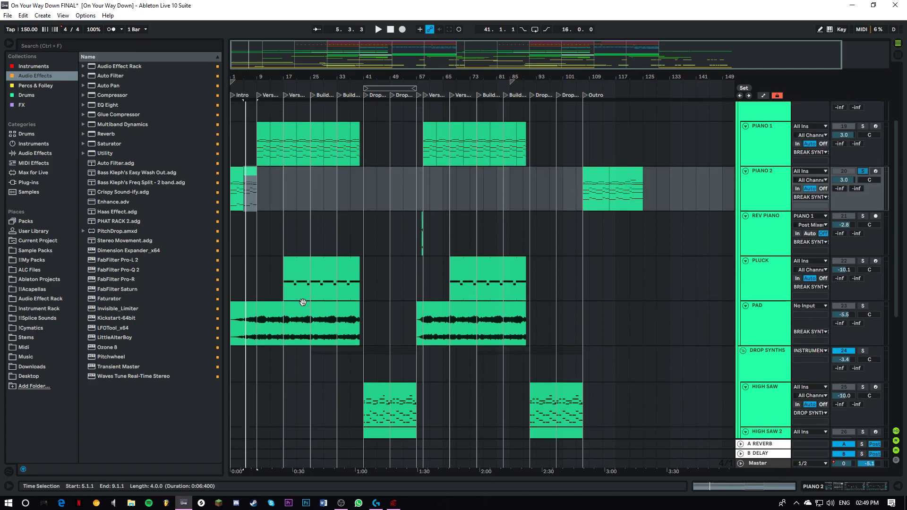
Solo the PAD track and play it from bar 17.
{"action": "left_click", "coordinate": [284, 333]}
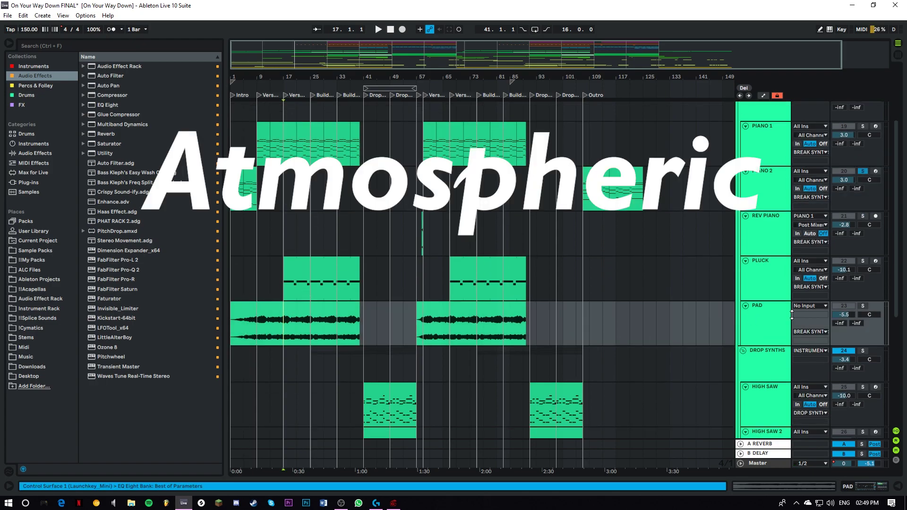
{"action": "key", "text": "space"}
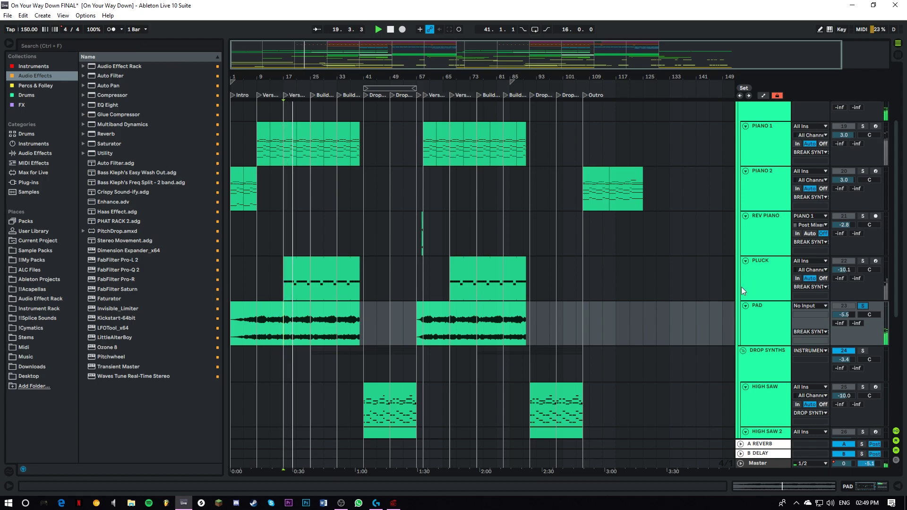
{"action": "key", "text": "space"}
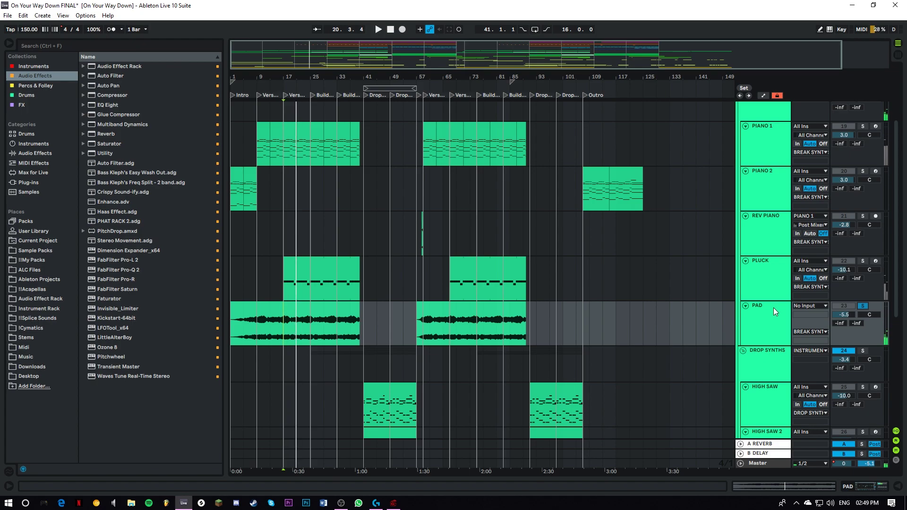
Collapse the INSTRUMENTS group and show the individual tracks of the FX group.
{"action": "scroll", "coordinate": [774, 307], "scroll_direction": "down", "scroll_amount": 2}
{"action": "scroll", "coordinate": [848, 288], "scroll_direction": "down", "scroll_amount": 10}
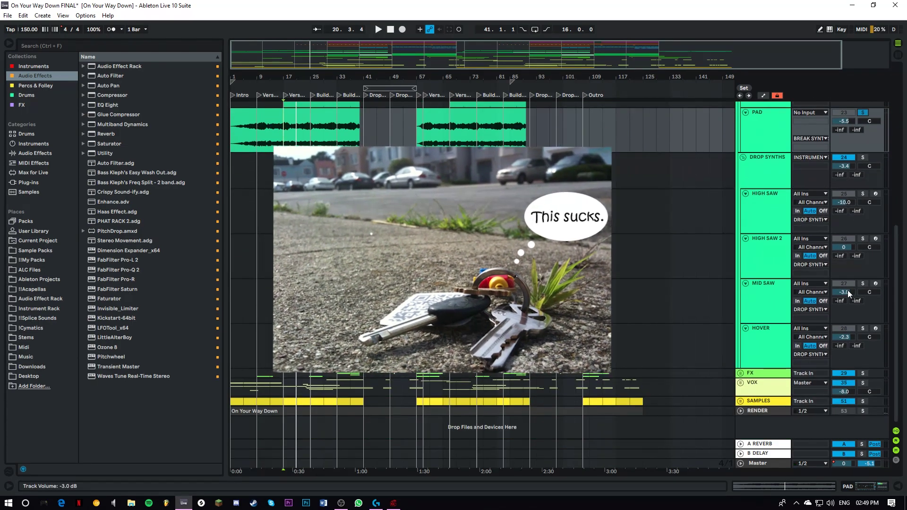
{"action": "key", "text": "Left"}
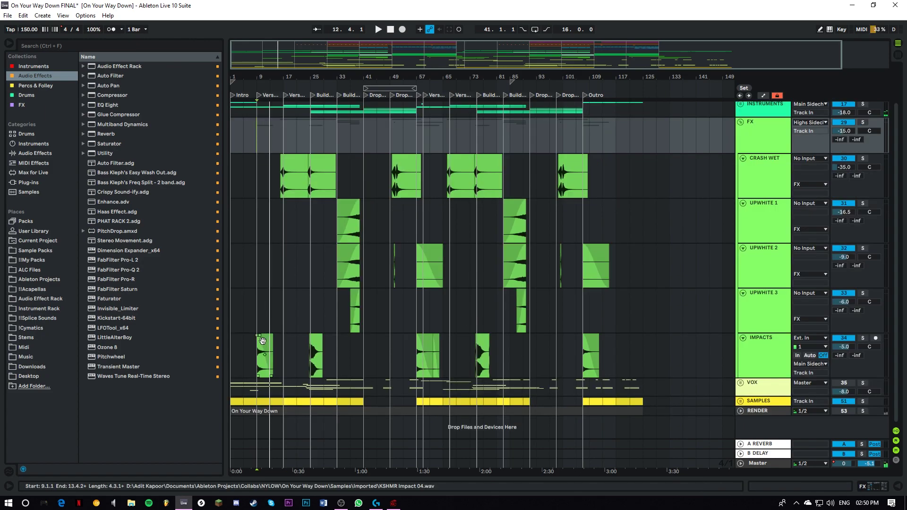
Solo the IMPACTS track and play its impact clip at bar 9.
{"action": "left_click", "coordinate": [262, 337]}
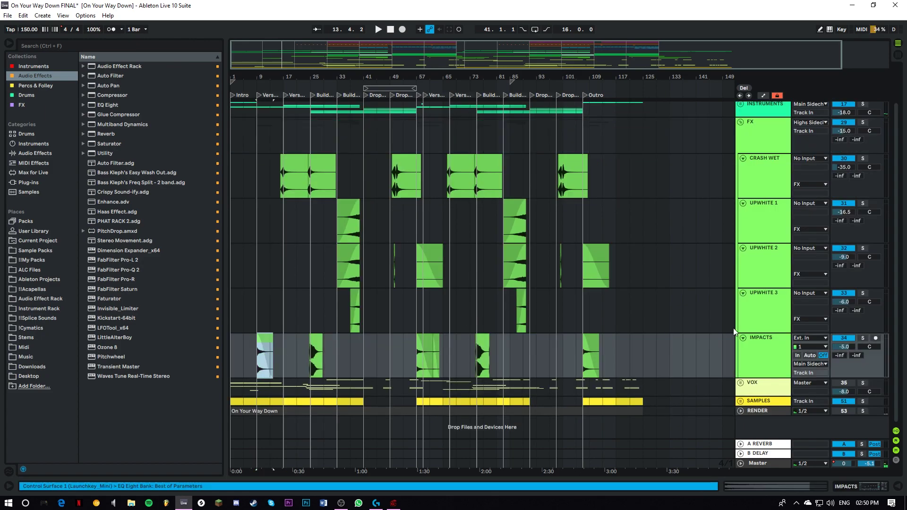
{"action": "left_click", "coordinate": [863, 337]}
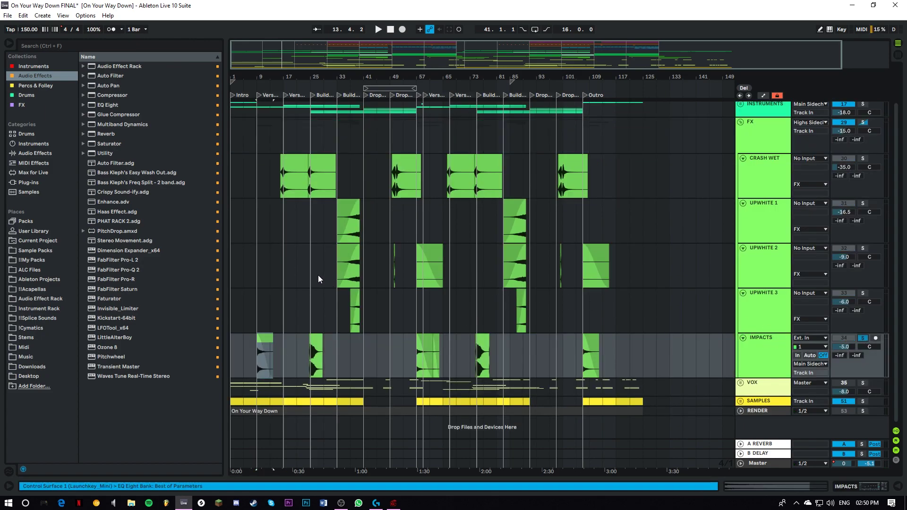
{"action": "key", "text": "space"}
{"action": "scroll", "coordinate": [355, 274], "scroll_direction": "up", "scroll_amount": 2}
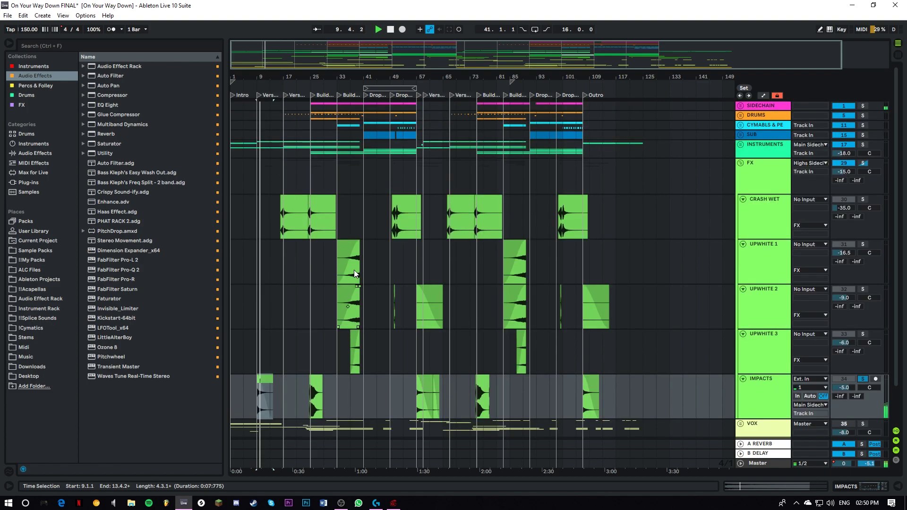
{"action": "key", "text": "space"}
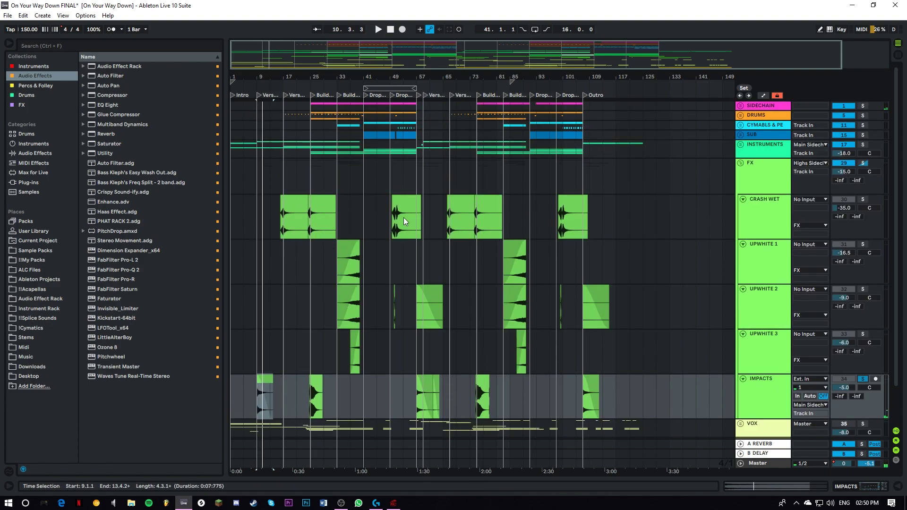
Collapse and unsolo the FX group and play the full arrangement from bar 17.
{"action": "key", "text": "Left"}
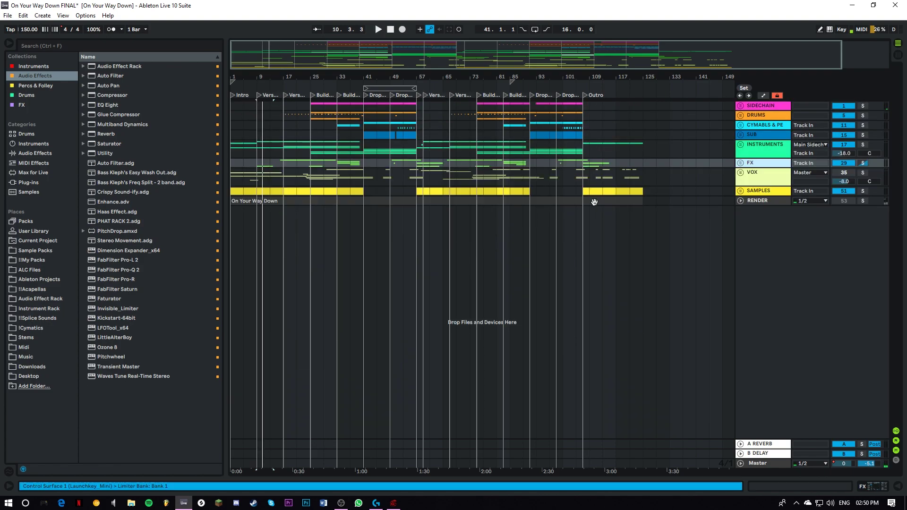
{"action": "left_click", "coordinate": [283, 127]}
{"action": "key", "text": "space"}
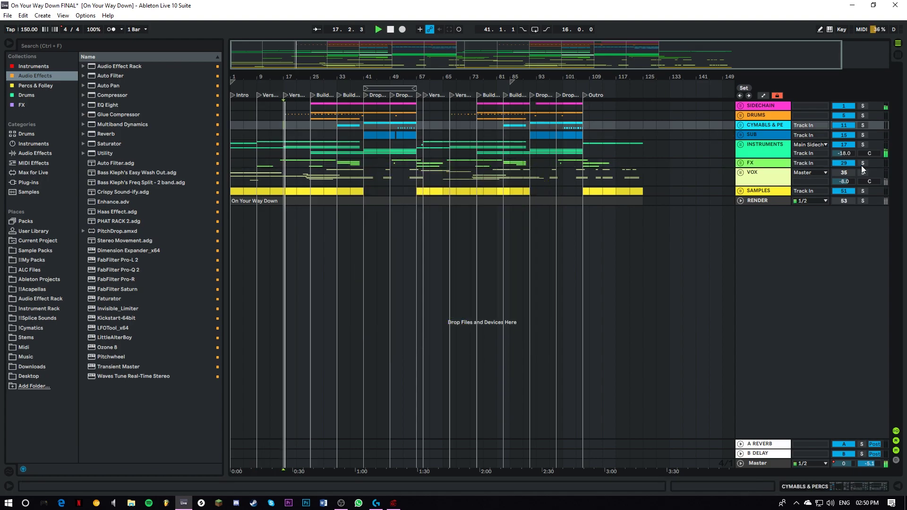
Expand the INSTRUMENTS group, solo PLUCK and select its clip starting at bar 17.
{"action": "left_click", "coordinate": [740, 145]}
{"action": "scroll", "coordinate": [754, 179], "scroll_direction": "down", "scroll_amount": 3}
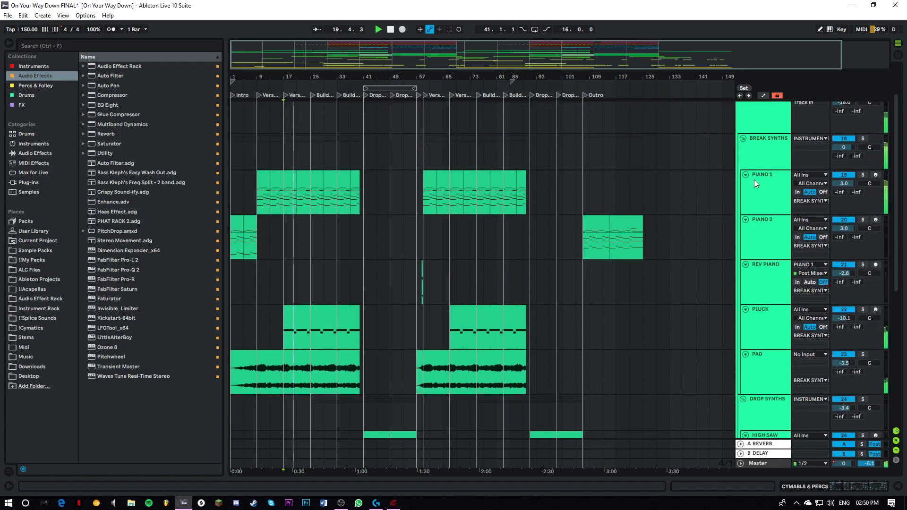
{"action": "scroll", "coordinate": [754, 179], "scroll_direction": "down", "scroll_amount": 1}
{"action": "left_click", "coordinate": [862, 268]}
{"action": "left_click", "coordinate": [303, 278]}
Examine the PLUCK device chain from Wavetable to EQ Eight while it plays.
{"action": "left_click", "coordinate": [808, 486]}
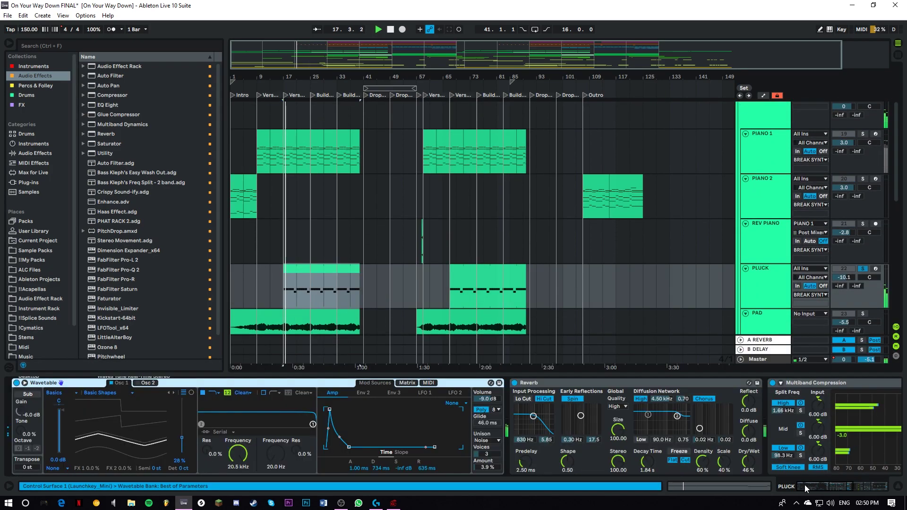
{"action": "left_click", "coordinate": [840, 486]}
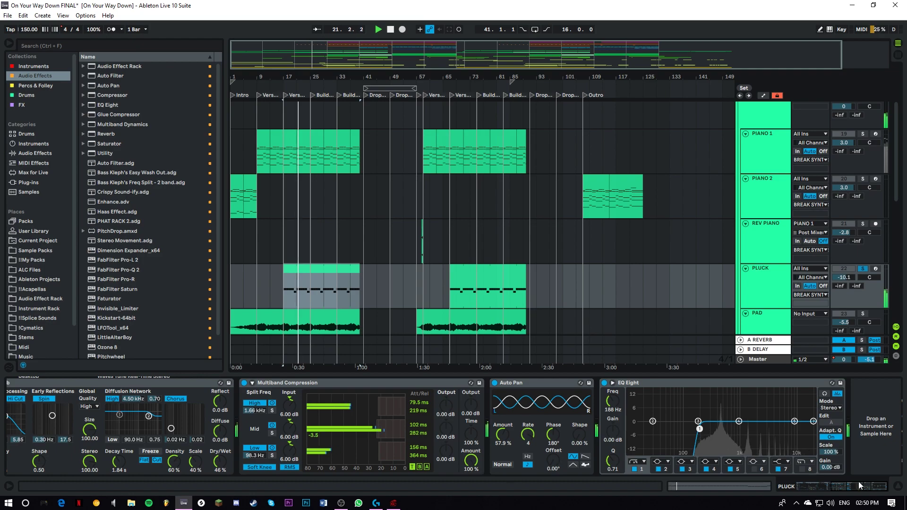
{"action": "key", "text": "space"}
Hide the device chain and collapse the INSTRUMENTS group.
{"action": "left_click", "coordinate": [897, 485]}
{"action": "scroll", "coordinate": [543, 304], "scroll_direction": "down", "scroll_amount": 3}
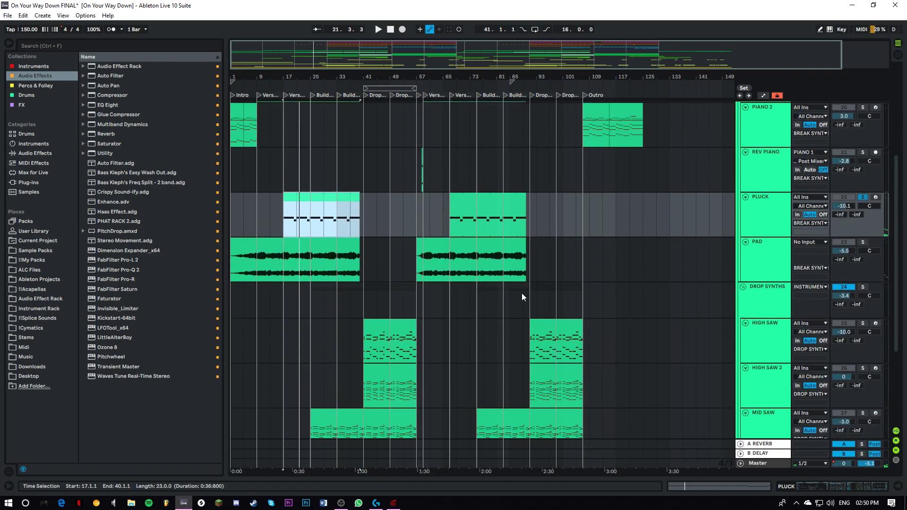
{"action": "scroll", "coordinate": [486, 284], "scroll_direction": "down", "scroll_amount": 2}
{"action": "key", "text": "ctrl+alt+u"}
Expand the DRUMS group and play the arrangement from bar 25.
{"action": "left_click", "coordinate": [311, 125]}
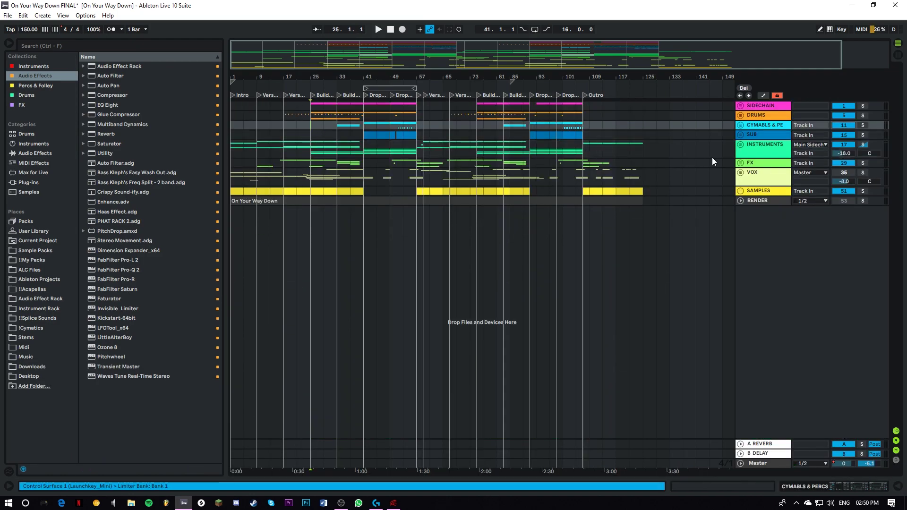
{"action": "left_click", "coordinate": [740, 115]}
{"action": "left_click", "coordinate": [862, 116]}
{"action": "key", "text": "space"}
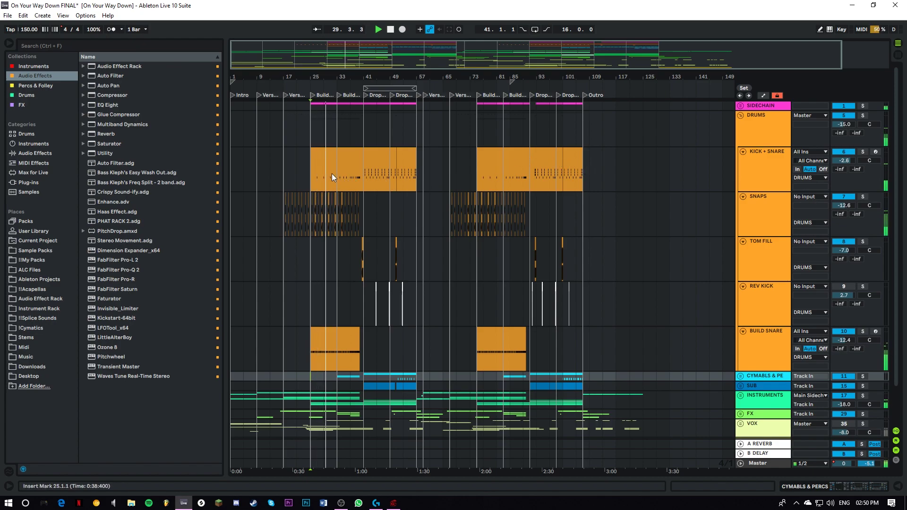
Solo the BUILD SNARE track and inspect its clip starting at bar 25 in the clip editor.
{"action": "scroll", "coordinate": [332, 175], "scroll_direction": "up", "scroll_amount": 5}
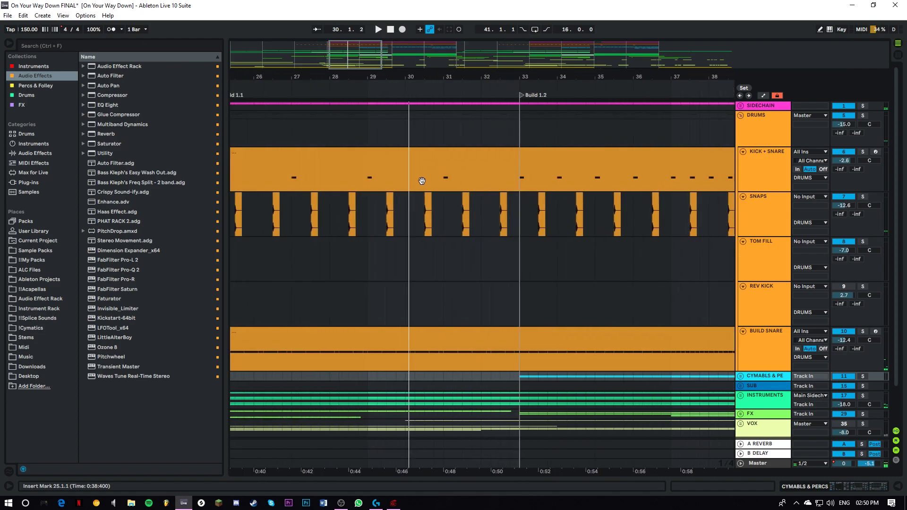
{"action": "scroll", "coordinate": [488, 240], "scroll_direction": "down", "scroll_amount": 1}
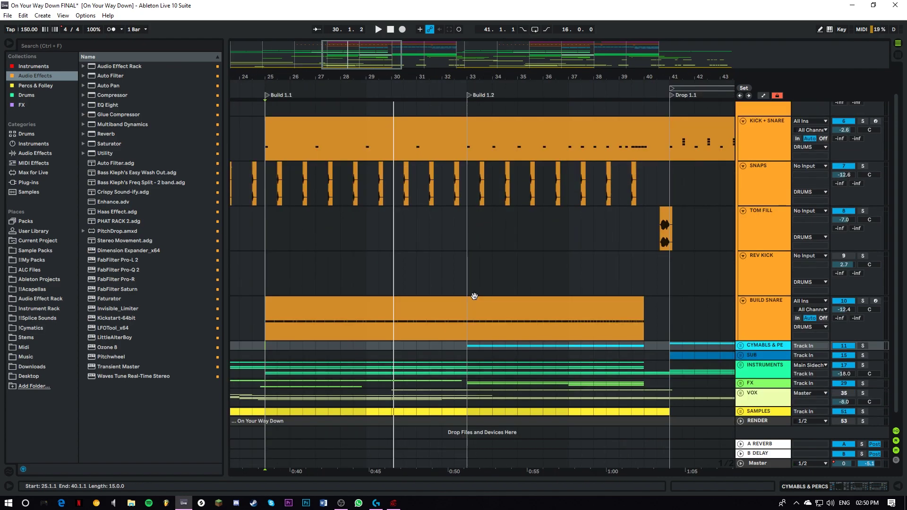
{"action": "left_click", "coordinate": [482, 299]}
{"action": "left_click", "coordinate": [862, 300]}
{"action": "scroll", "coordinate": [463, 292], "scroll_direction": "down", "scroll_amount": 1}
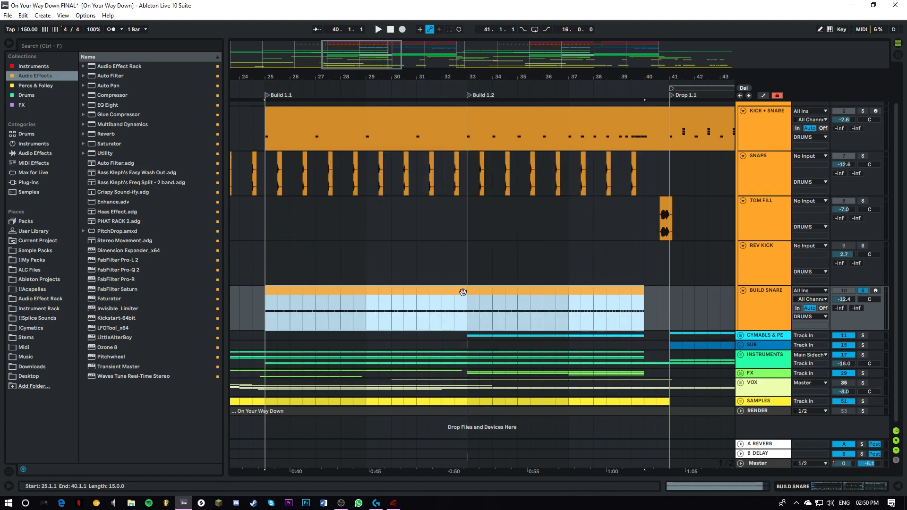
{"action": "double_click", "coordinate": [463, 292]}
{"action": "left_click_drag", "start_coordinate": [488, 375], "coordinate": [487, 475]}
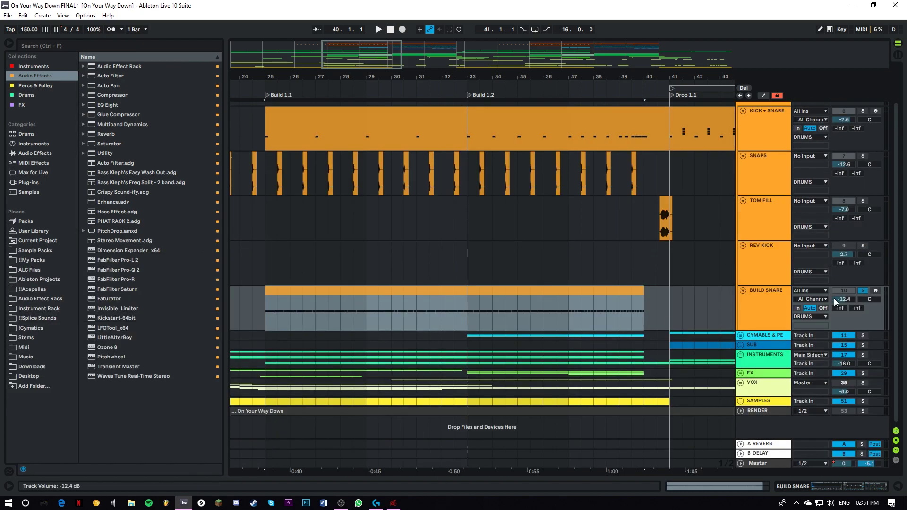
Play the soloed BUILD SNARE clip from bar 25 and place the insert marker at bar 33.
{"action": "key", "text": "space"}
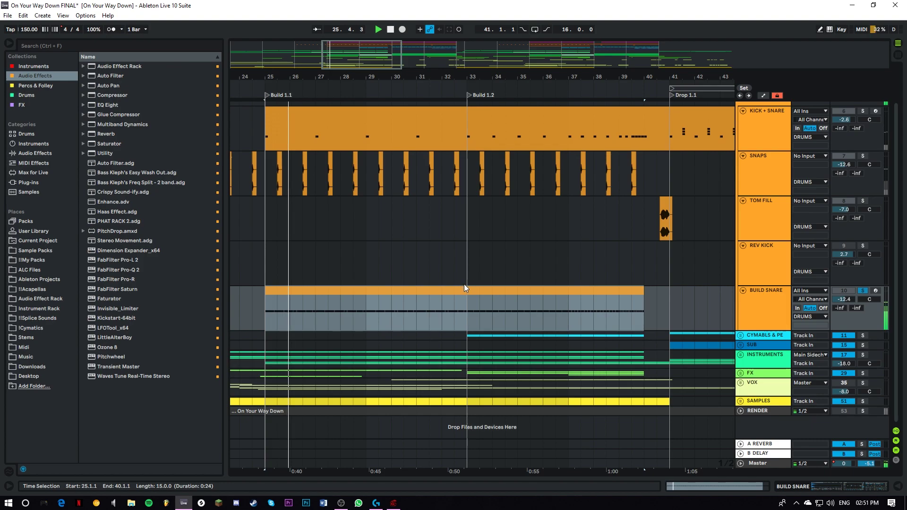
{"action": "key", "text": "space"}
{"action": "left_click", "coordinate": [461, 311]}
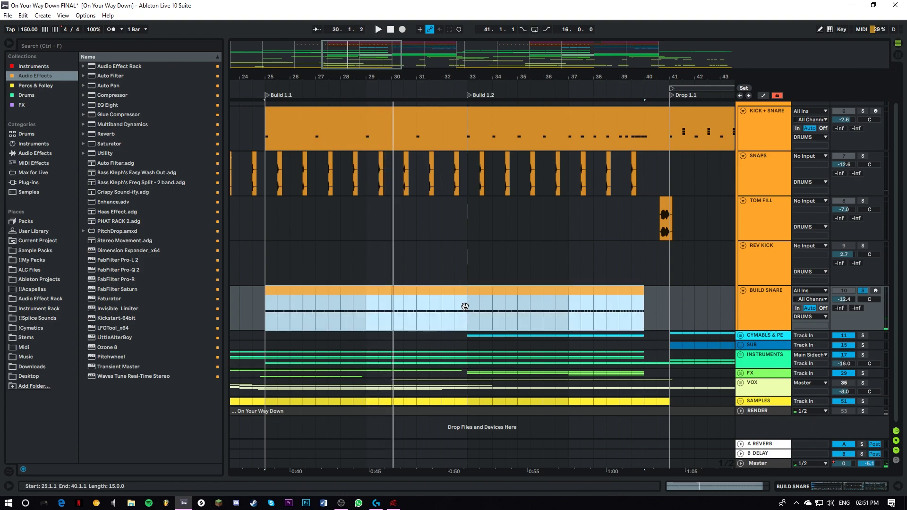
{"action": "left_click", "coordinate": [469, 314]}
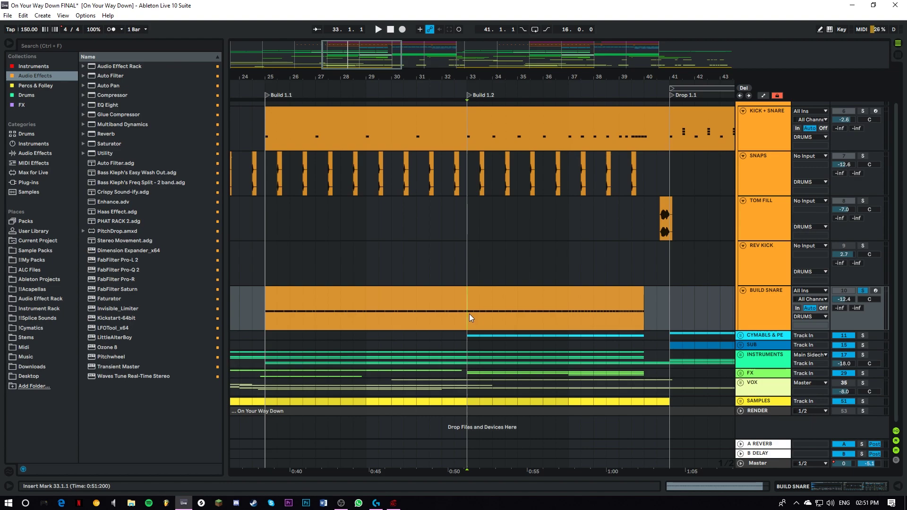
Play the soloed BUILD SNARE clip from bar 33, and again from bar 38 through to its end.
{"action": "key", "text": "space"}
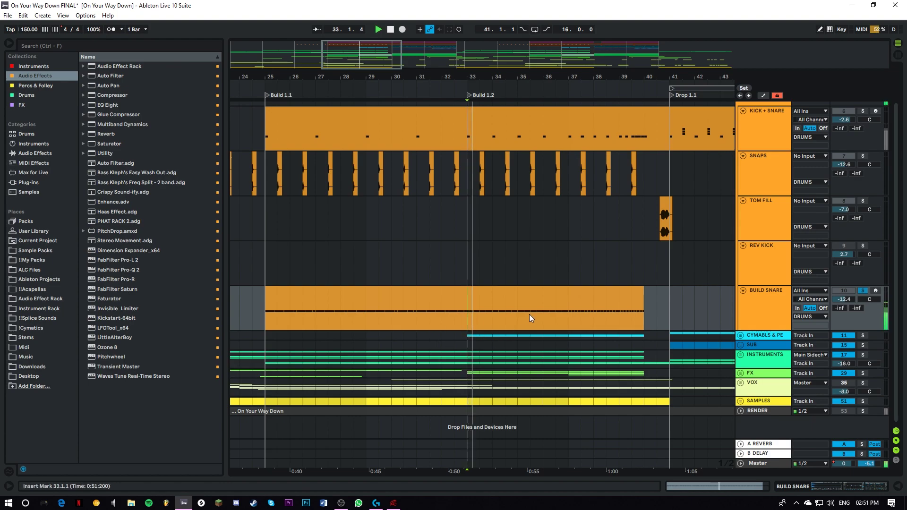
{"action": "key", "text": "space"}
{"action": "left_click", "coordinate": [595, 318]}
{"action": "key", "text": "space"}
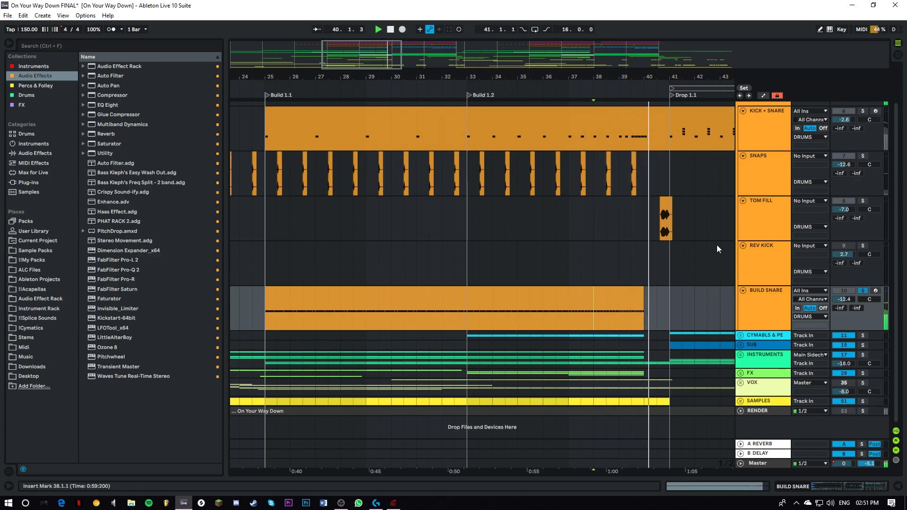
{"action": "key", "text": "space"}
Solo the whole DRUMS group and play it from bar 33, and again from bar 37.
{"action": "scroll", "coordinate": [863, 149], "scroll_direction": "up", "scroll_amount": 2}
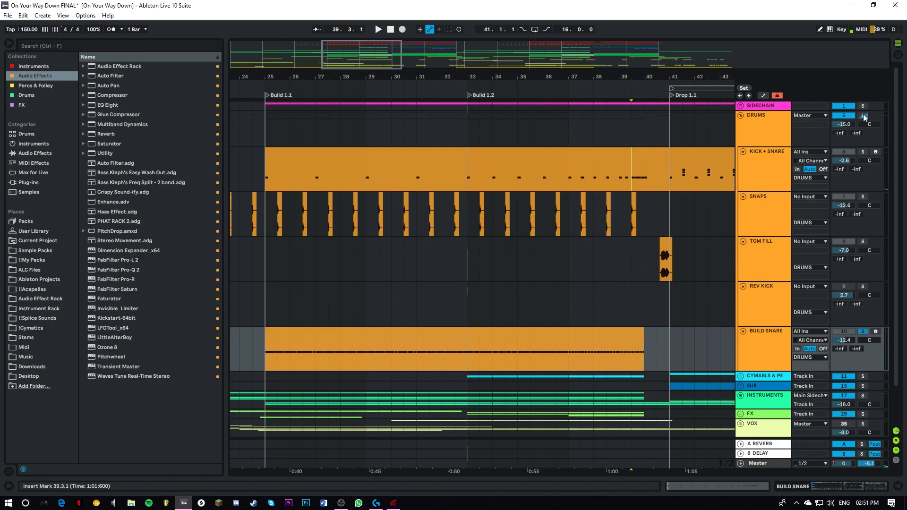
{"action": "left_click", "coordinate": [673, 156]}
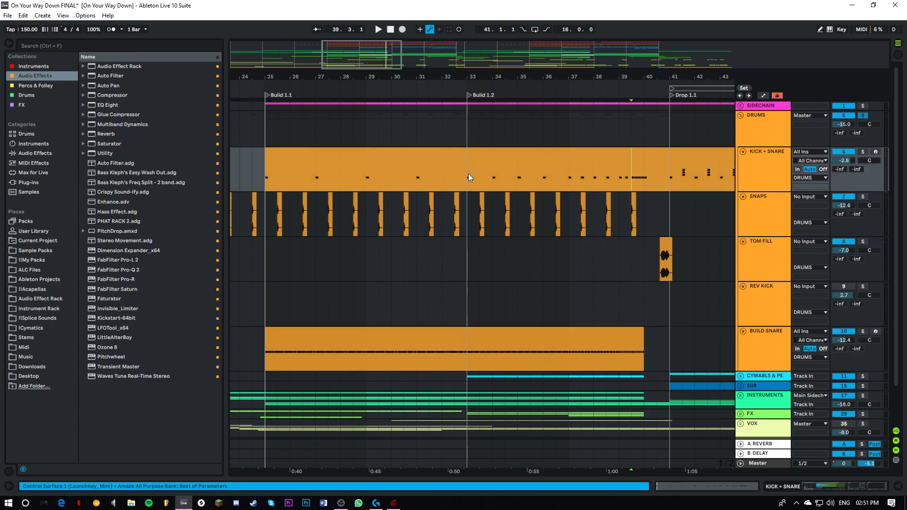
{"action": "left_click", "coordinate": [469, 173]}
{"action": "key", "text": "space"}
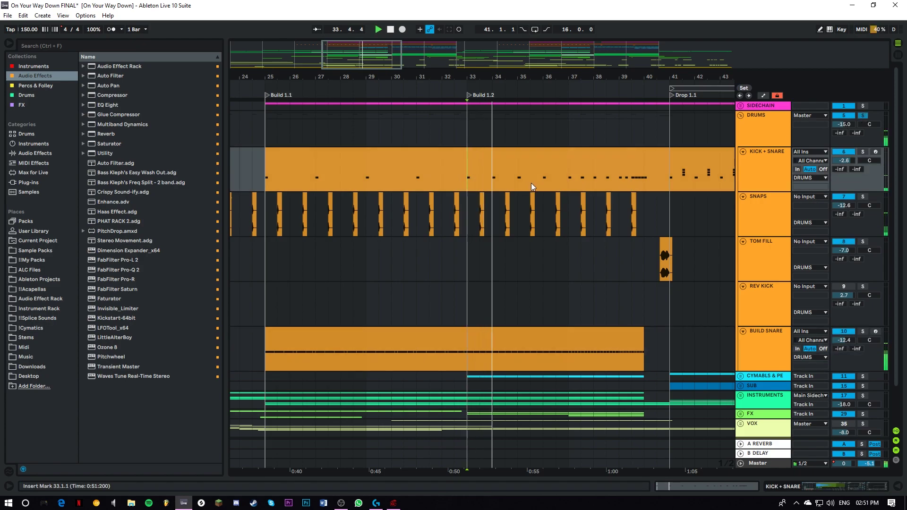
{"action": "left_click", "coordinate": [568, 178]}
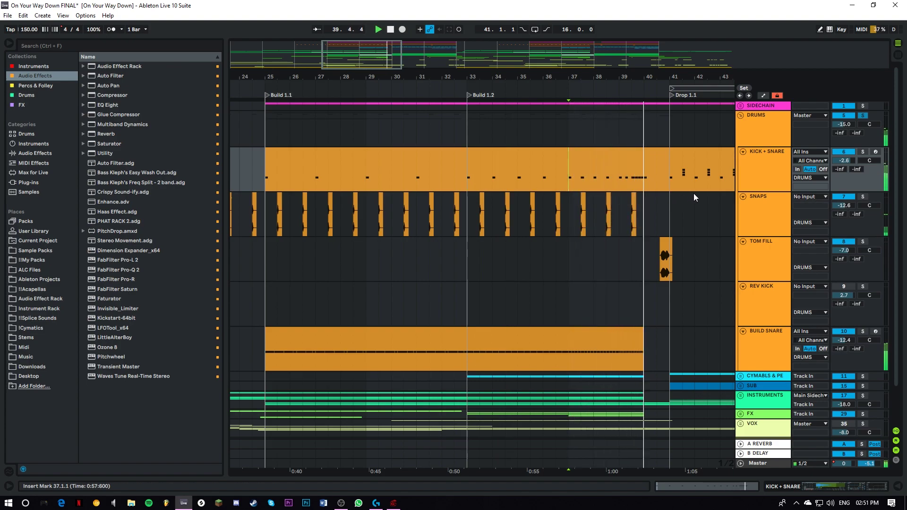
Solo the TOM FILL track and play its clip just before Drop 1.1.
{"action": "left_click", "coordinate": [664, 245]}
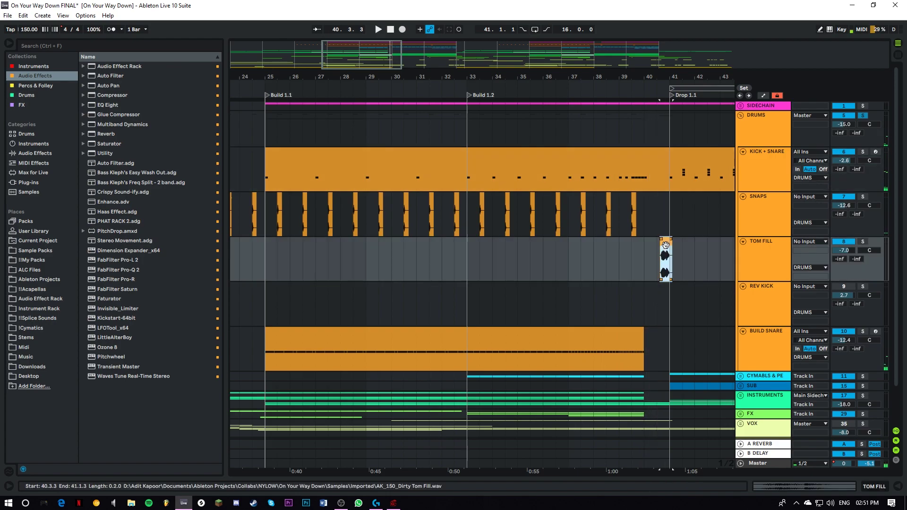
{"action": "left_click", "coordinate": [862, 241]}
{"action": "key", "text": "space"}
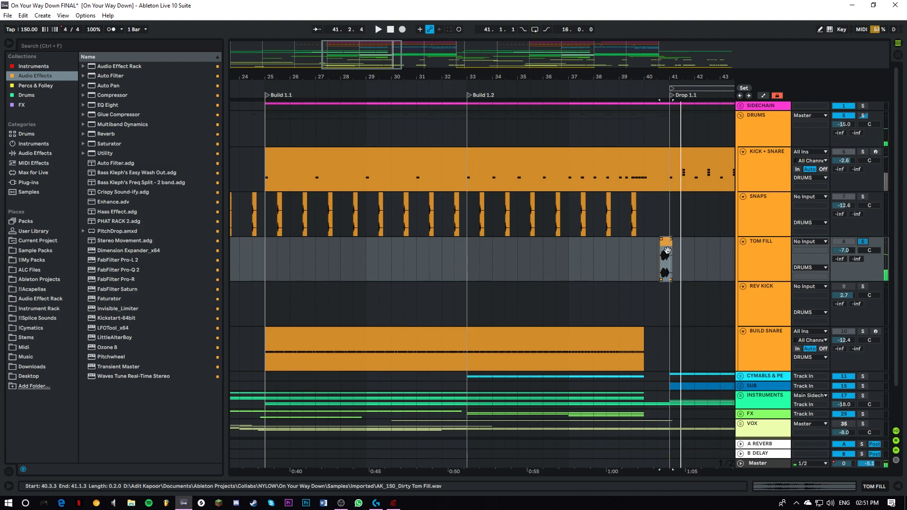
{"action": "key", "text": "space"}
{"action": "key", "text": "z"}
Expand the cymbals and percussion group and solo the CLAPS track, selecting its first clip at bar 33.
{"action": "left_click_drag", "start_coordinate": [635, 237], "coordinate": [626, 240]}
{"action": "scroll", "coordinate": [661, 254], "scroll_direction": "down", "scroll_amount": 1}
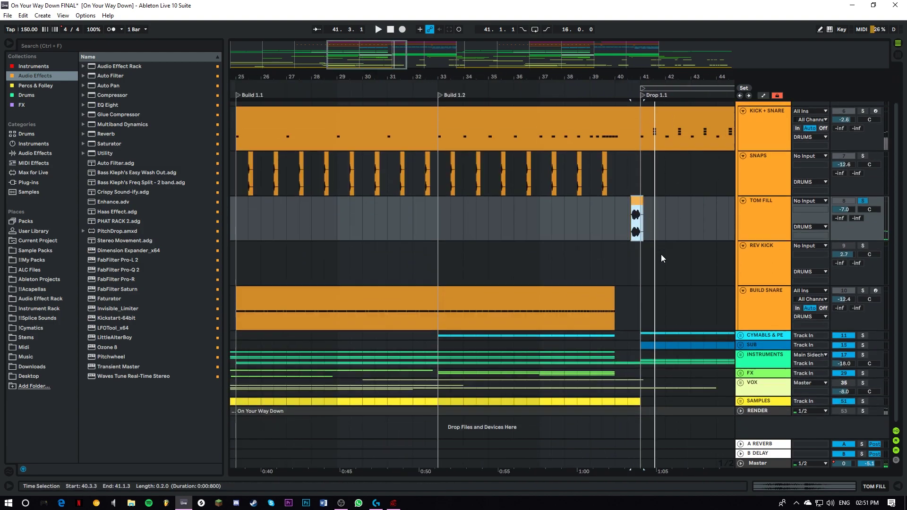
{"action": "left_click", "coordinate": [741, 337]}
{"action": "scroll", "coordinate": [716, 317], "scroll_direction": "down", "scroll_amount": 2}
{"action": "left_click", "coordinate": [457, 323]}
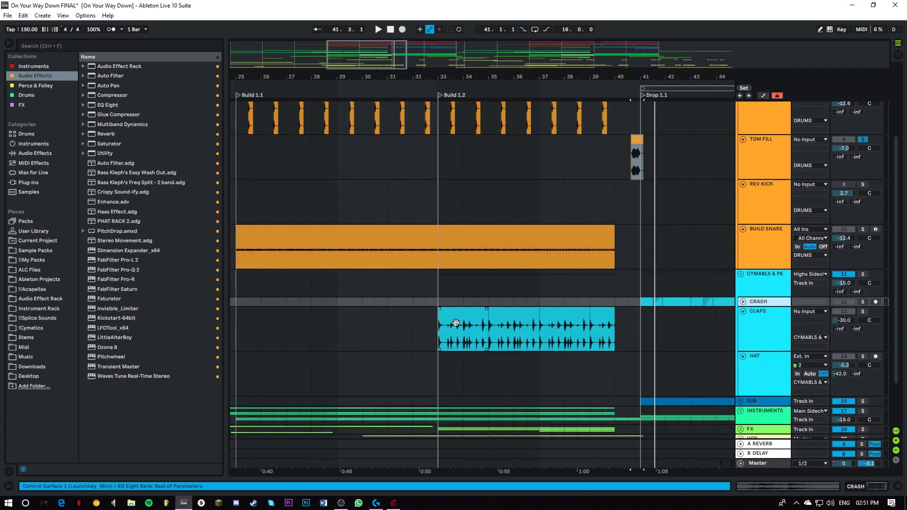
{"action": "left_click", "coordinate": [457, 322]}
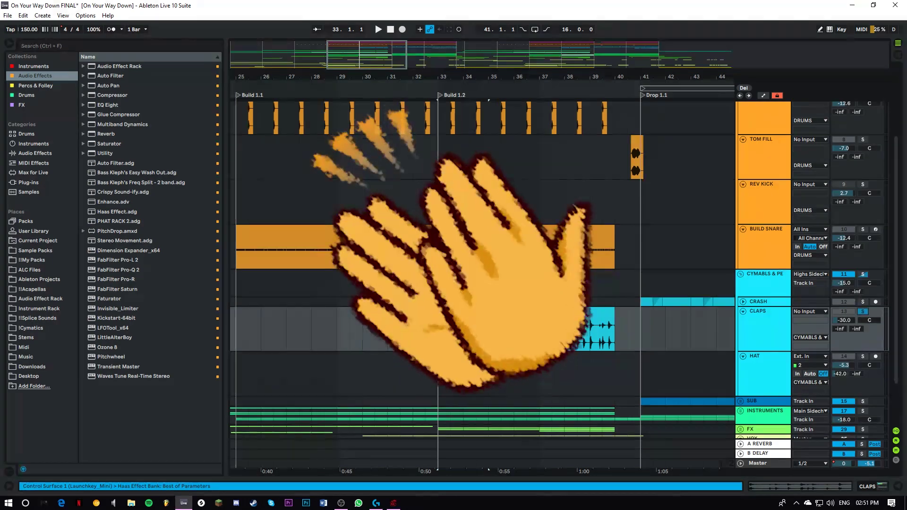
Play the soloed CLAPS loop from bar 33, and again from its clip at bar 37.
{"action": "left_click_drag", "start_coordinate": [470, 333], "coordinate": [456, 327]}
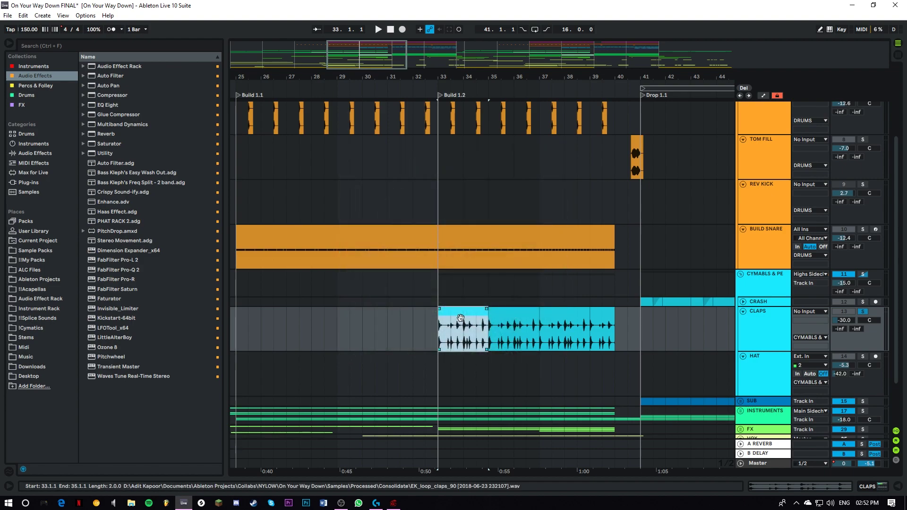
{"action": "key", "text": "space"}
{"action": "key", "text": "ctrl+d"}
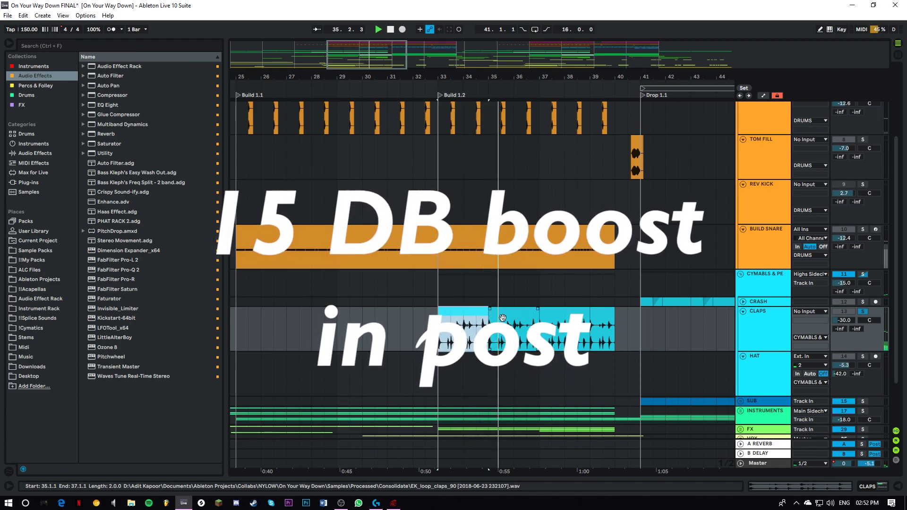
{"action": "key", "text": "ctrl+d"}
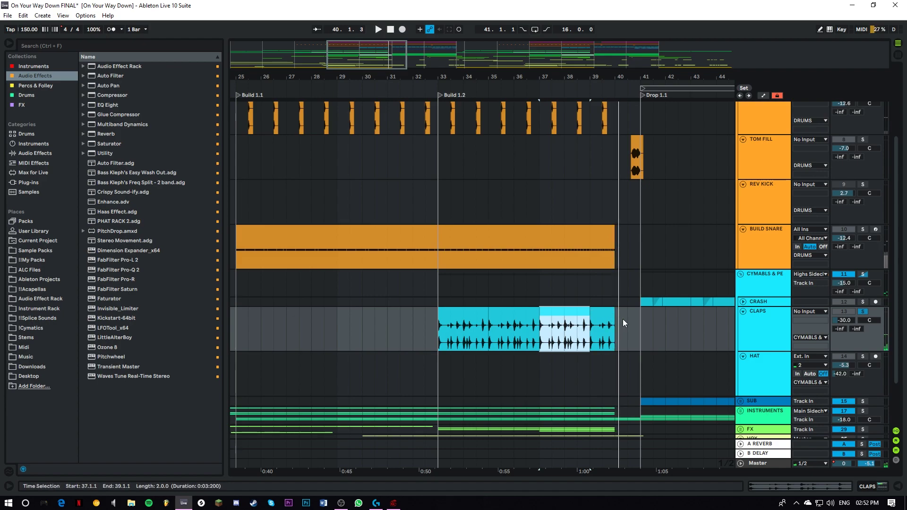
Expand the INSTRUMENTS group, solo the MID SAW track and play it from bar 33.
{"action": "scroll", "coordinate": [582, 314], "scroll_direction": "down", "scroll_amount": 3}
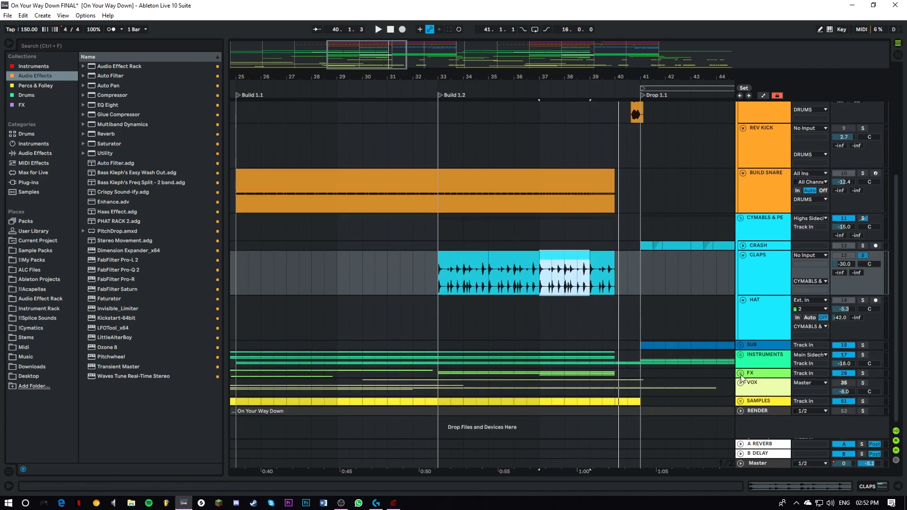
{"action": "left_click", "coordinate": [740, 373]}
{"action": "left_click", "coordinate": [435, 364]}
{"action": "left_click", "coordinate": [863, 337]}
{"action": "key", "text": "space"}
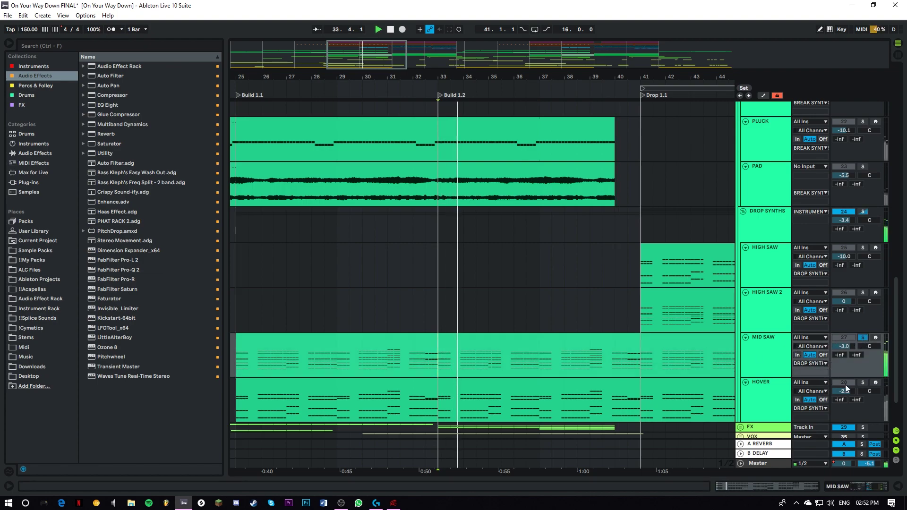
Compare the HOVER track, the MID SAW track and the whole DROP SYNTHS group by soloing each during playback.
{"action": "left_click", "coordinate": [862, 383]}
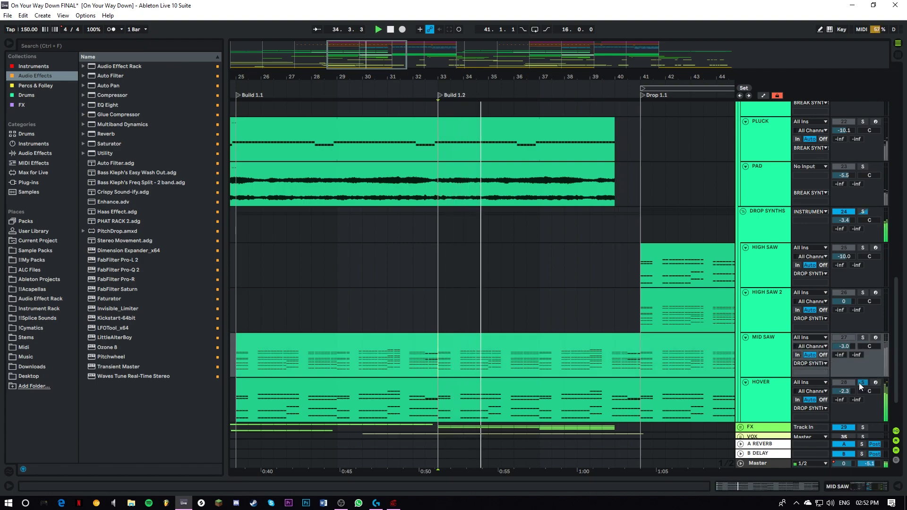
{"action": "left_click", "coordinate": [863, 337]}
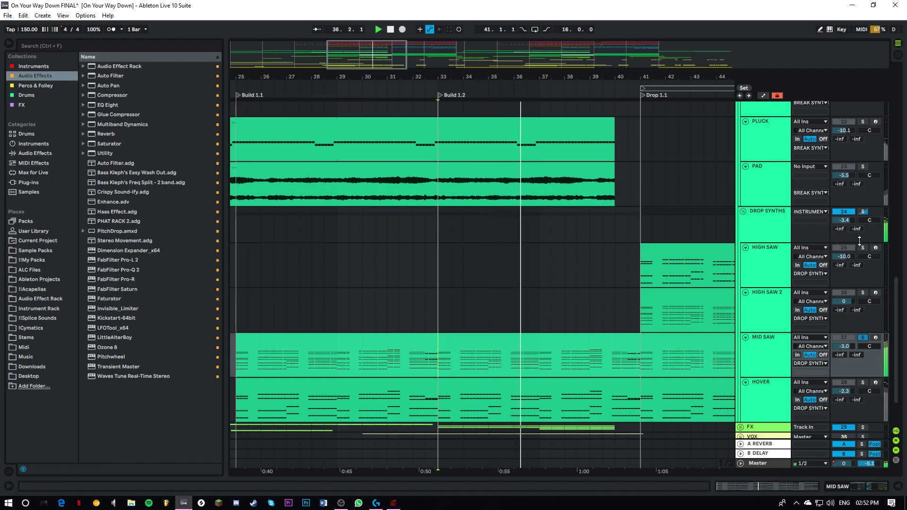
{"action": "left_click", "coordinate": [864, 211]}
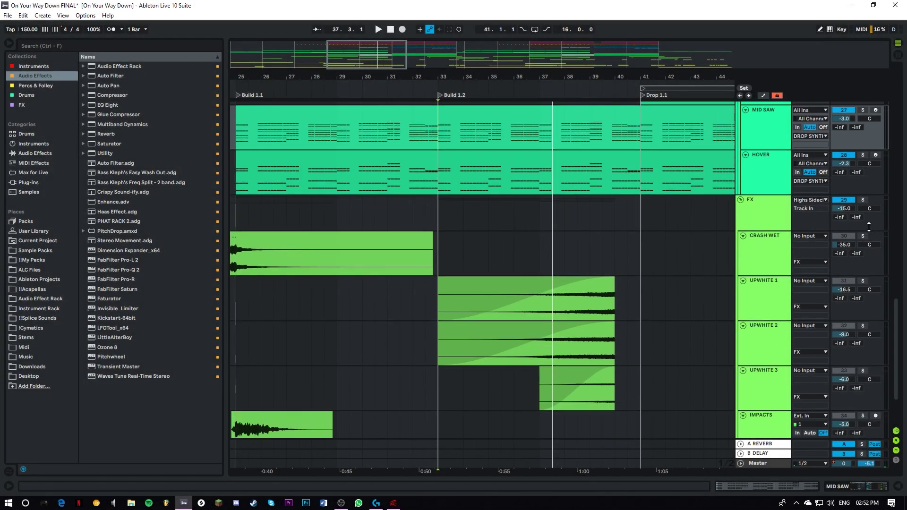
Solo the FX group and play its UPWHITE risers from bar 33, and again from bar 36.3.
{"action": "left_click", "coordinate": [862, 200]}
{"action": "key", "text": "space"}
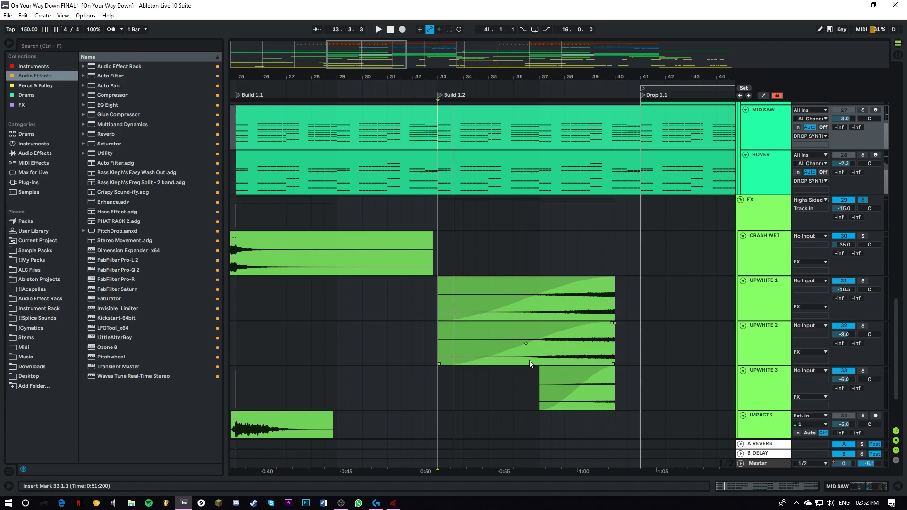
{"action": "left_click", "coordinate": [527, 360]}
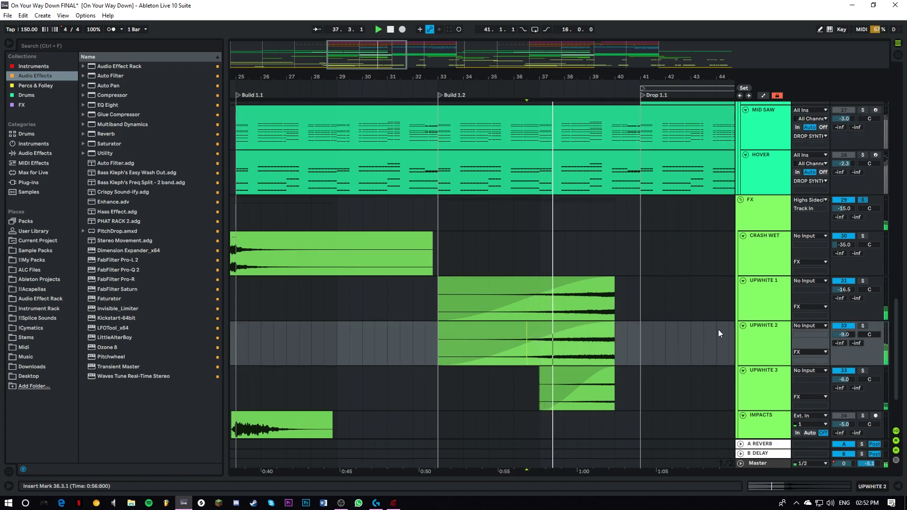
Collapse all track groups and play the full arrangement from bar 33 up to Drop 1.1.
{"action": "scroll", "coordinate": [737, 319], "scroll_direction": "down", "scroll_amount": 3}
{"action": "scroll", "coordinate": [760, 306], "scroll_direction": "down", "scroll_amount": 1}
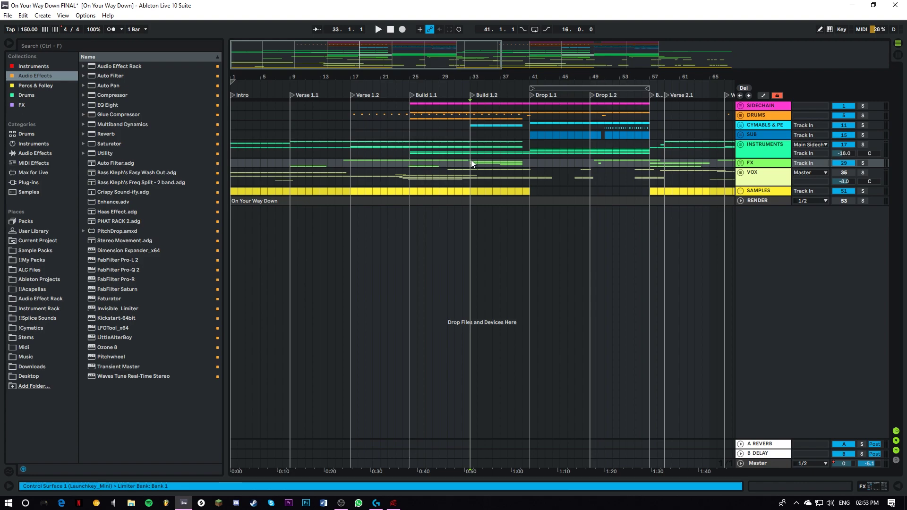
{"action": "key", "text": "space"}
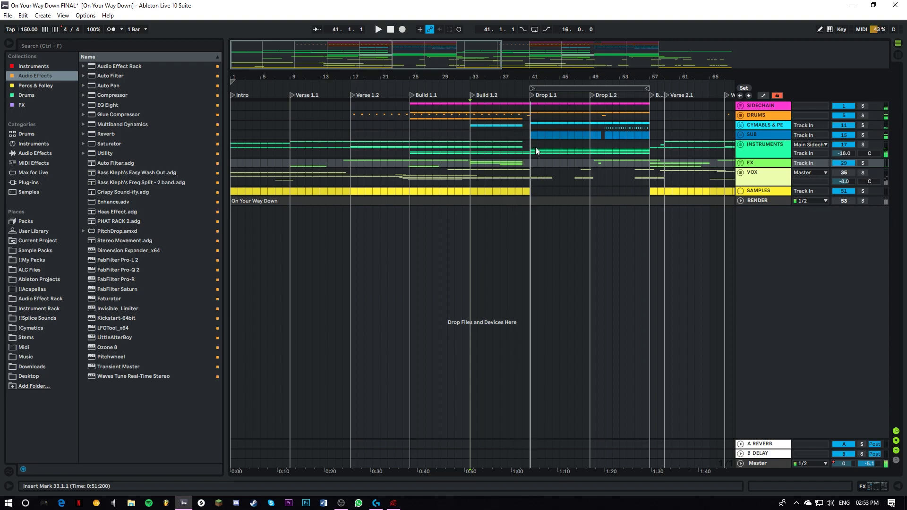
Solo the VOX group and place the insert marker at bar 32.
{"action": "left_click", "coordinate": [532, 136]}
{"action": "left_click", "coordinate": [527, 160]}
{"action": "left_click", "coordinate": [462, 177]}
{"action": "left_click", "coordinate": [415, 179]}
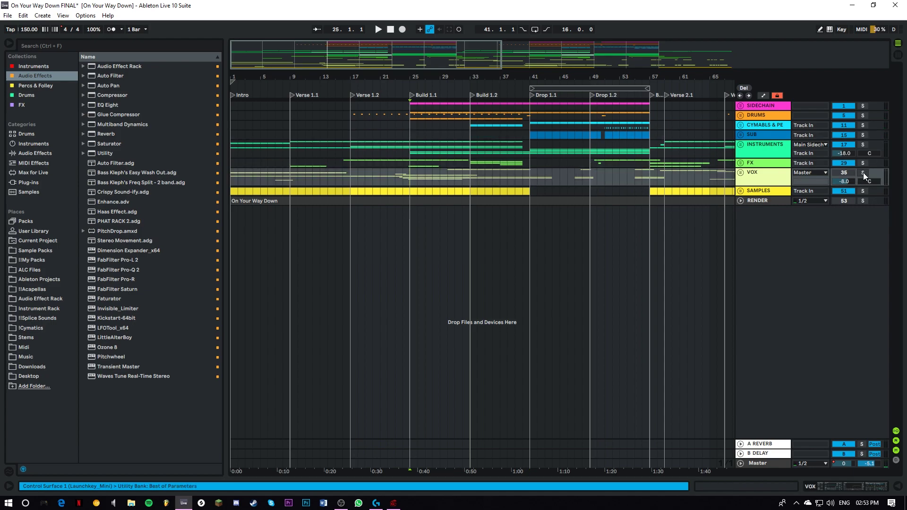
{"action": "left_click", "coordinate": [464, 178]}
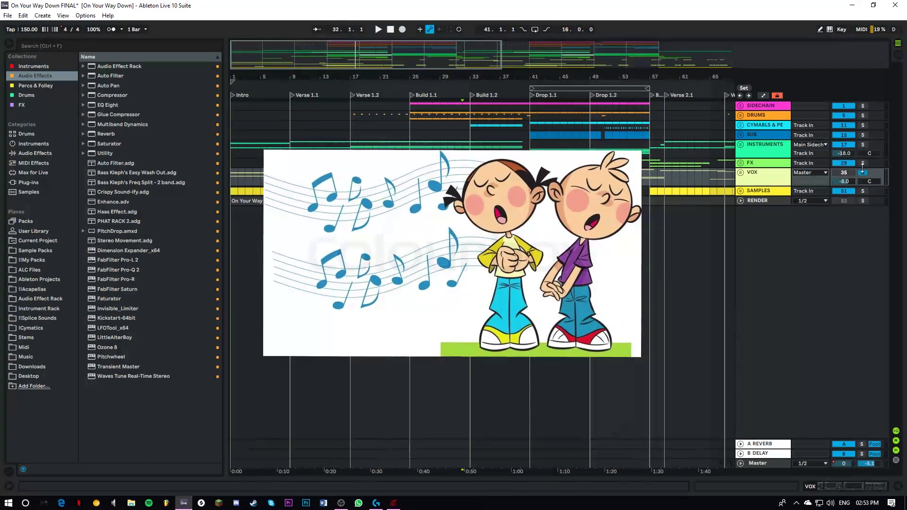
Unsolo the VOX group and play the full arrangement from bar 32.
{"action": "left_click", "coordinate": [811, 173]}
{"action": "key", "text": "Escape"}
{"action": "key", "text": "space"}
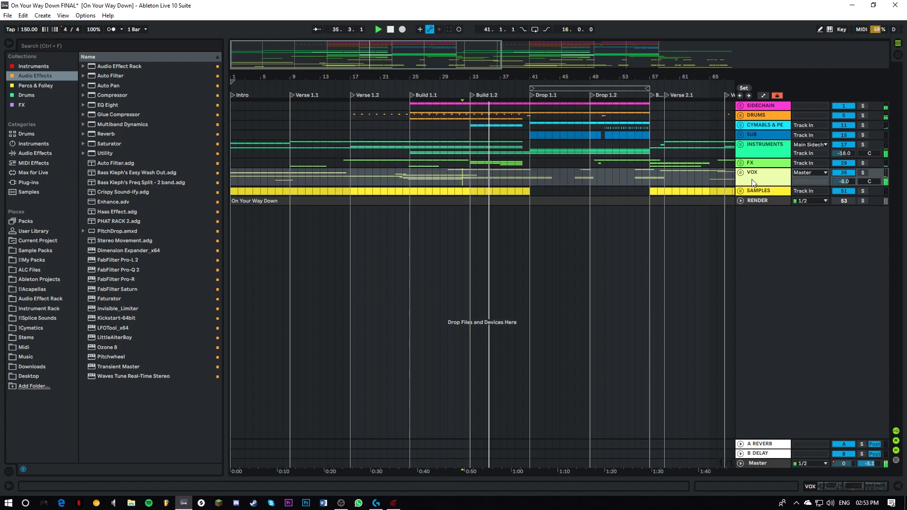
Expand the VOX group, examine its vocal and harmony tracks during playback, and collapse it again.
{"action": "left_click", "coordinate": [741, 173]}
{"action": "scroll", "coordinate": [755, 198], "scroll_direction": "down", "scroll_amount": 1}
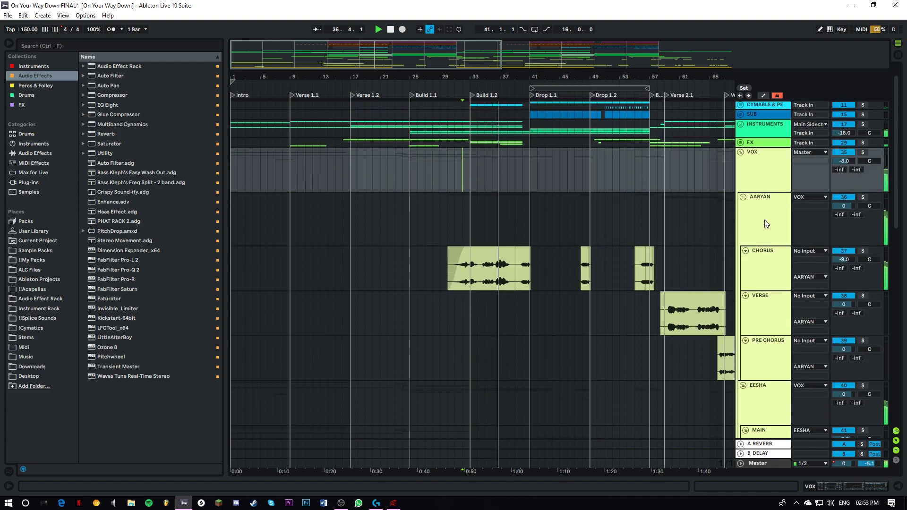
{"action": "scroll", "coordinate": [760, 236], "scroll_direction": "down", "scroll_amount": 10}
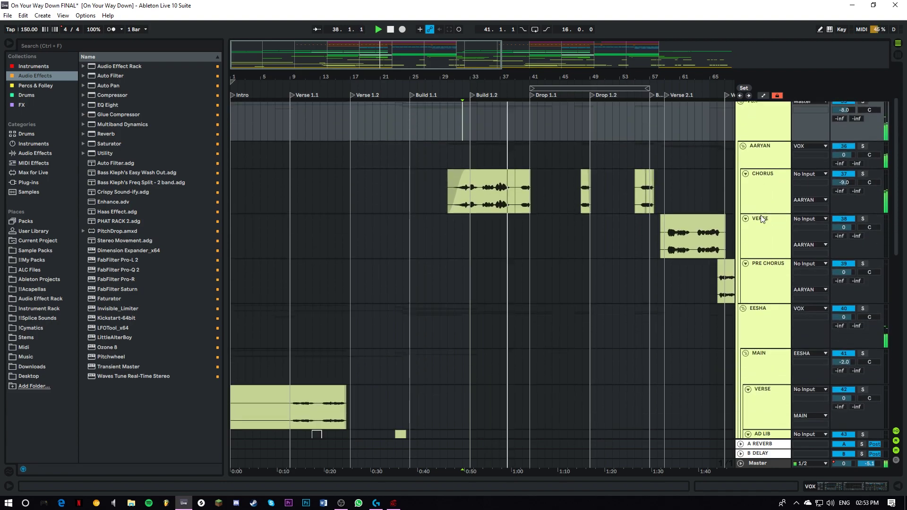
{"action": "scroll", "coordinate": [760, 220], "scroll_direction": "down", "scroll_amount": 12}
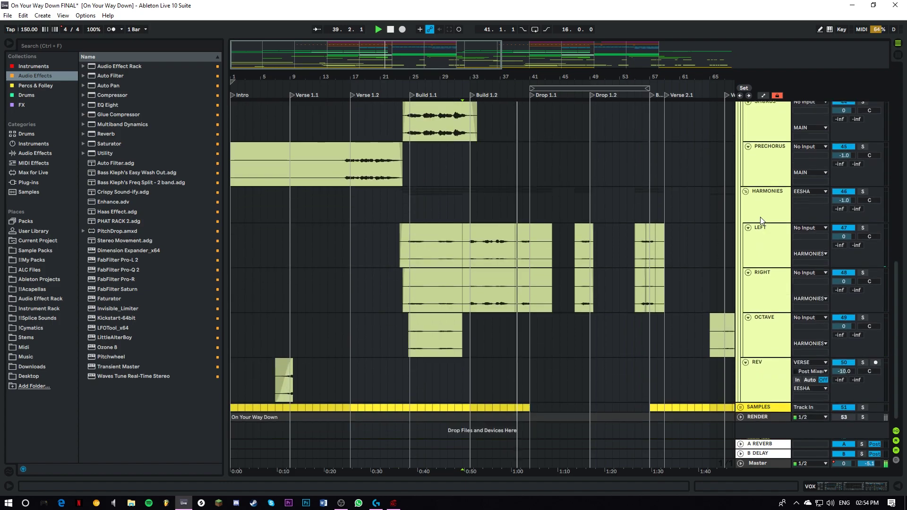
{"action": "scroll", "coordinate": [760, 216], "scroll_direction": "up", "scroll_amount": 4}
{"action": "key", "text": "alt+u"}
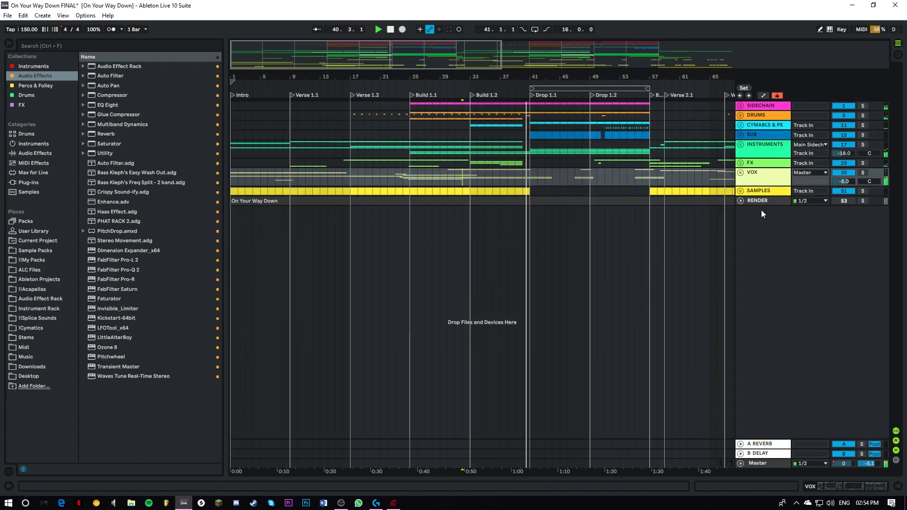
Stop playback and expand the VOX group with the build and drop sections in view.
{"action": "mouse_move", "coordinate": [475, 68]}
{"action": "left_mouse_down"}
{"action": "mouse_move", "coordinate": [476, 60]}
{"action": "mouse_move", "coordinate": [475, 70]}
{"action": "left_mouse_up"}
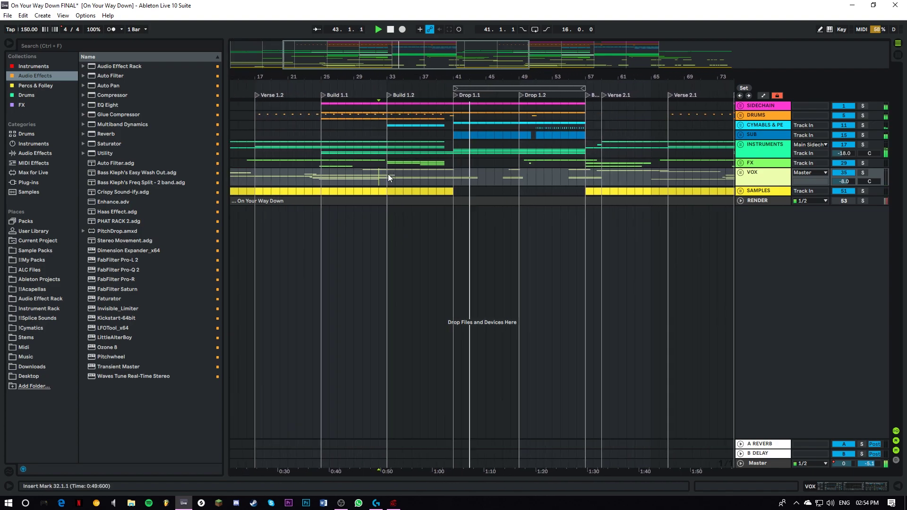
{"action": "key", "text": "space"}
{"action": "left_click", "coordinate": [740, 172]}
{"action": "scroll", "coordinate": [474, 276], "scroll_direction": "down", "scroll_amount": 3}
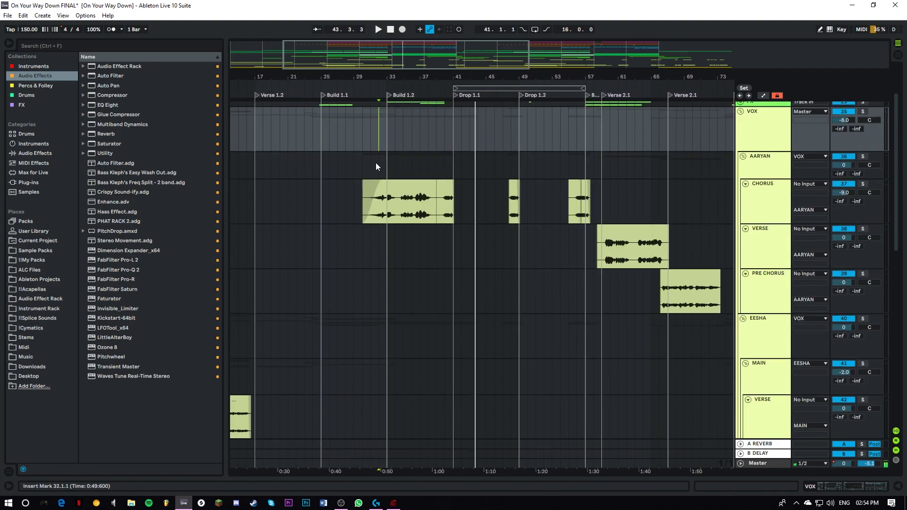
Solo the first vocalist's CHORUS track and play it from bar 33.
{"action": "left_click", "coordinate": [824, 163]}
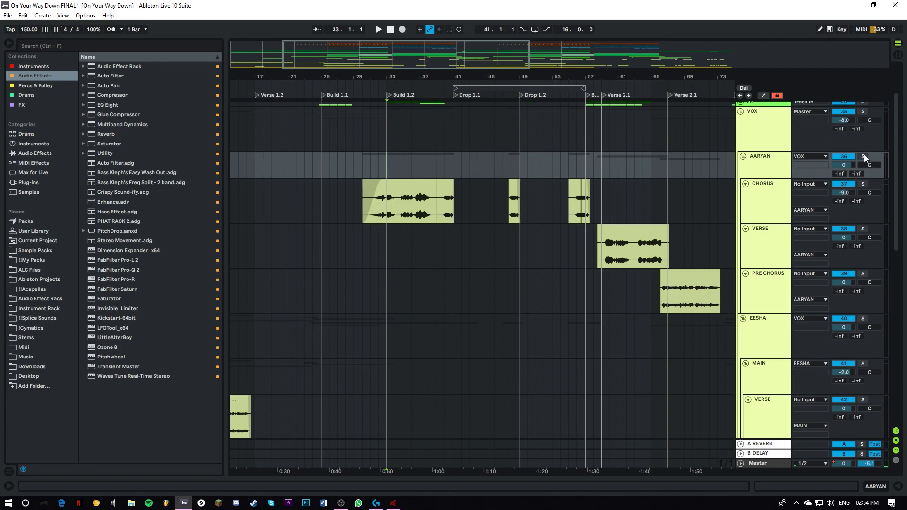
{"action": "left_click", "coordinate": [390, 211]}
{"action": "key", "text": "space"}
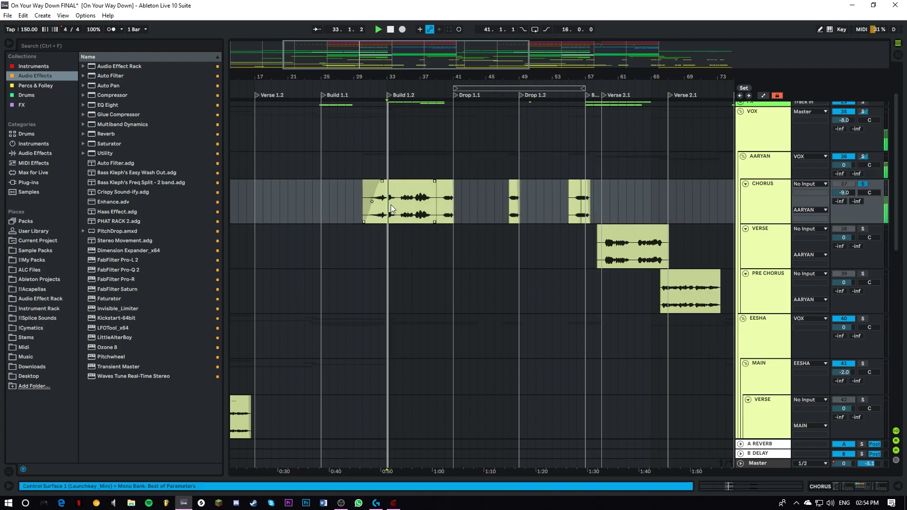
Solo the second vocalist's HARMONIES group and play it from bar 33.
{"action": "scroll", "coordinate": [722, 235], "scroll_direction": "down", "scroll_amount": 5}
{"action": "scroll", "coordinate": [721, 235], "scroll_direction": "down", "scroll_amount": 5}
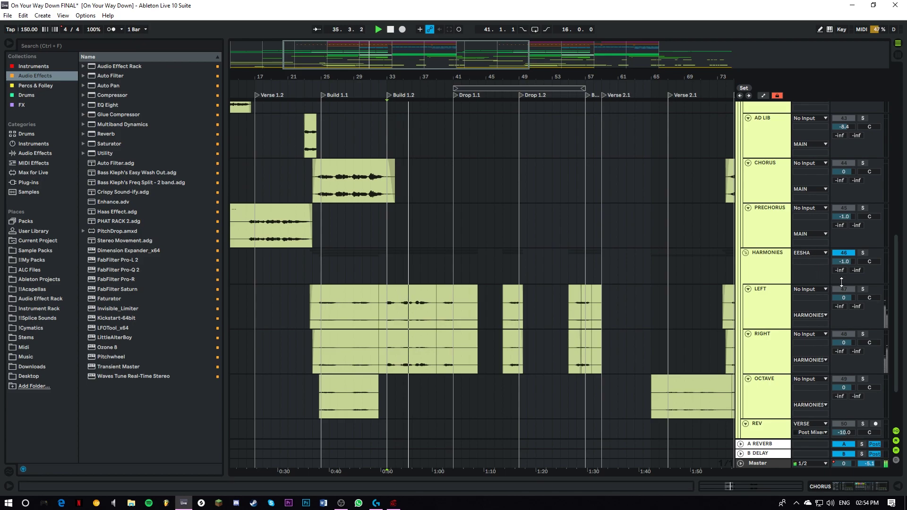
{"action": "left_click", "coordinate": [862, 252]}
{"action": "key", "text": "space"}
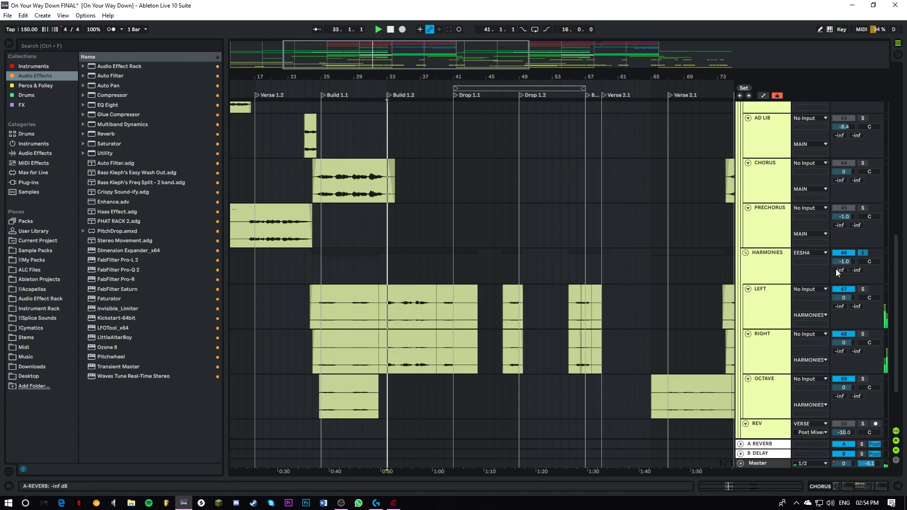
Solo the LEFT and RIGHT harmony tracks one after the other, restarting playback from bar 33.
{"action": "left_click", "coordinate": [864, 289]}
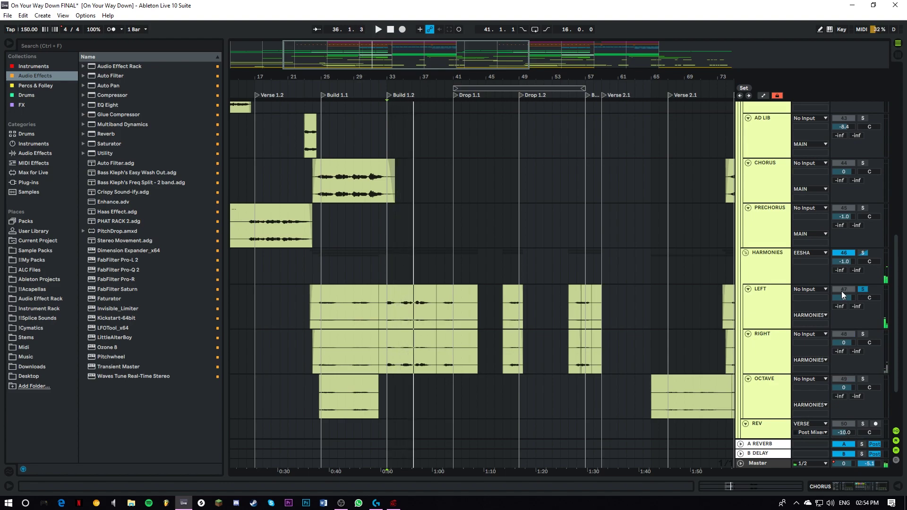
{"action": "key", "text": "space"}
{"action": "key", "text": "space"}
{"action": "left_click", "coordinate": [863, 334]}
{"action": "scroll", "coordinate": [849, 330], "scroll_direction": "down", "scroll_amount": 3}
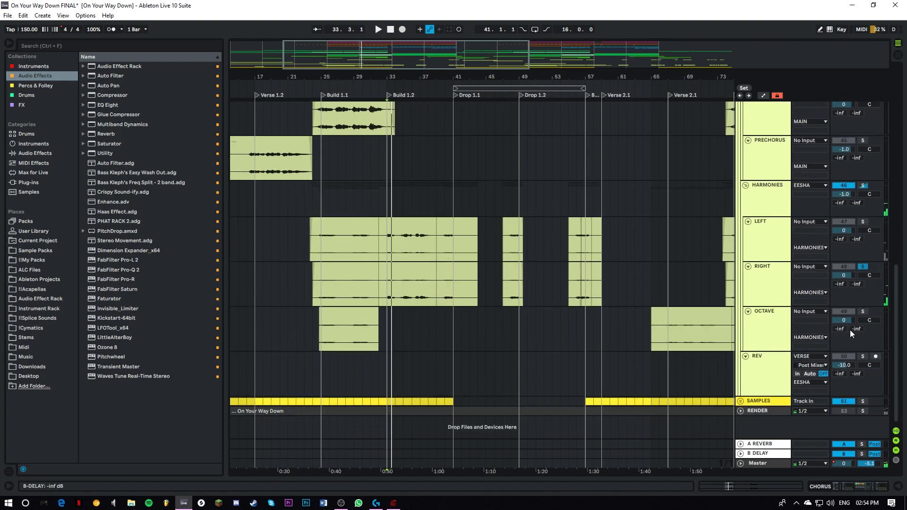
Collapse all the track groups and set the playback start at bar 41, the beginning of Drop 1.1.
{"action": "scroll", "coordinate": [849, 329], "scroll_direction": "up", "scroll_amount": 6}
{"action": "scroll", "coordinate": [849, 329], "scroll_direction": "up", "scroll_amount": 4}
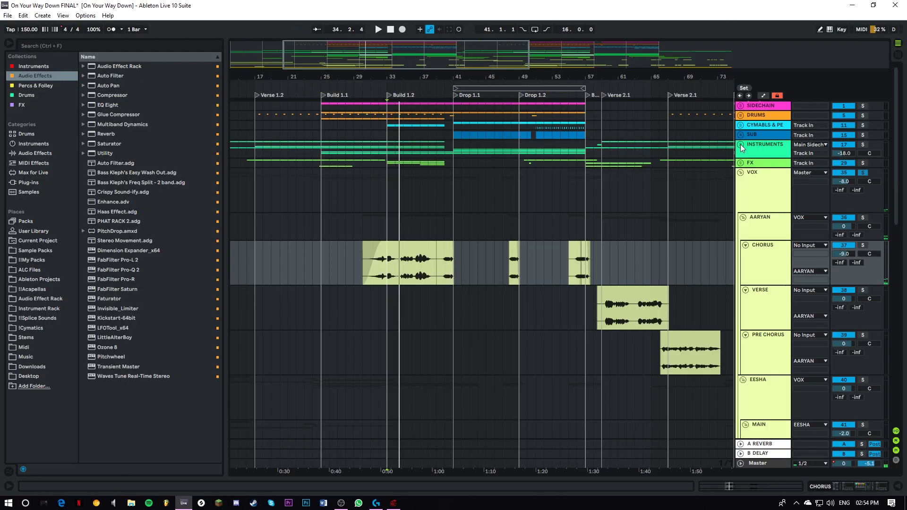
{"action": "key", "text": "alt+u"}
{"action": "key", "text": "space"}
{"action": "left_click", "coordinate": [452, 160]}
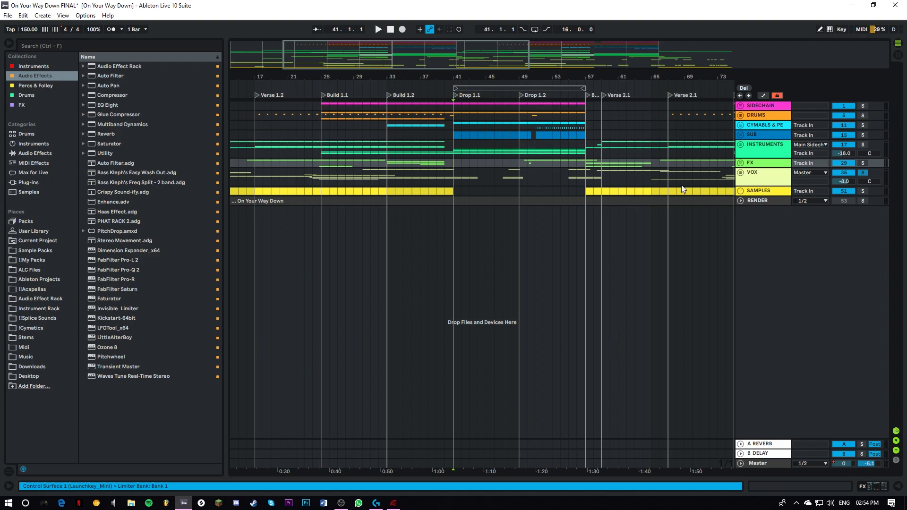
Expand the DRUMS group, play the soloed KICK + SNARE track from bar 41 and show its Drum Rack.
{"action": "left_click", "coordinate": [740, 115]}
{"action": "key", "text": "space"}
{"action": "left_click", "coordinate": [748, 156]}
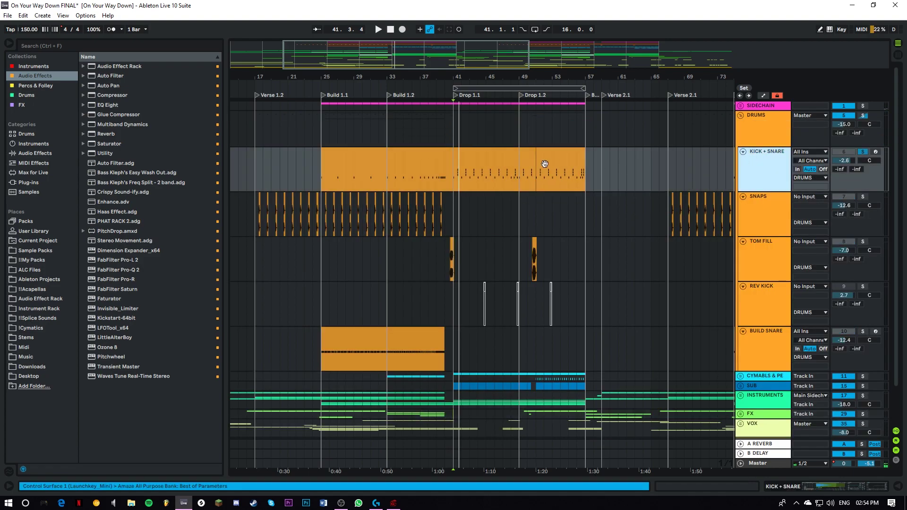
{"action": "left_click", "coordinate": [493, 160]}
{"action": "left_click", "coordinate": [811, 488]}
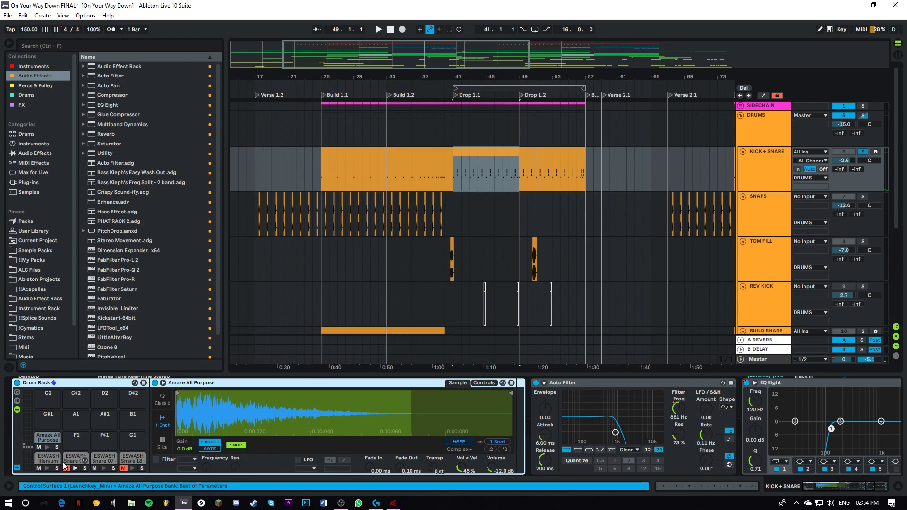
Solo the ESWASH Illenium Kick 11 pad, examine its EQ Eight devices during playback from bar 41, and unsolo it.
{"action": "left_click", "coordinate": [44, 458]}
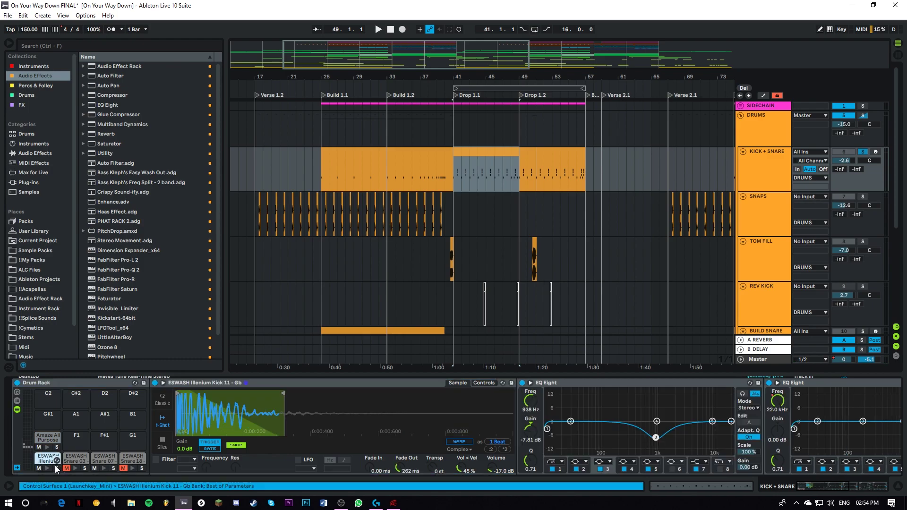
{"action": "left_click", "coordinate": [57, 468]}
{"action": "key", "text": "space"}
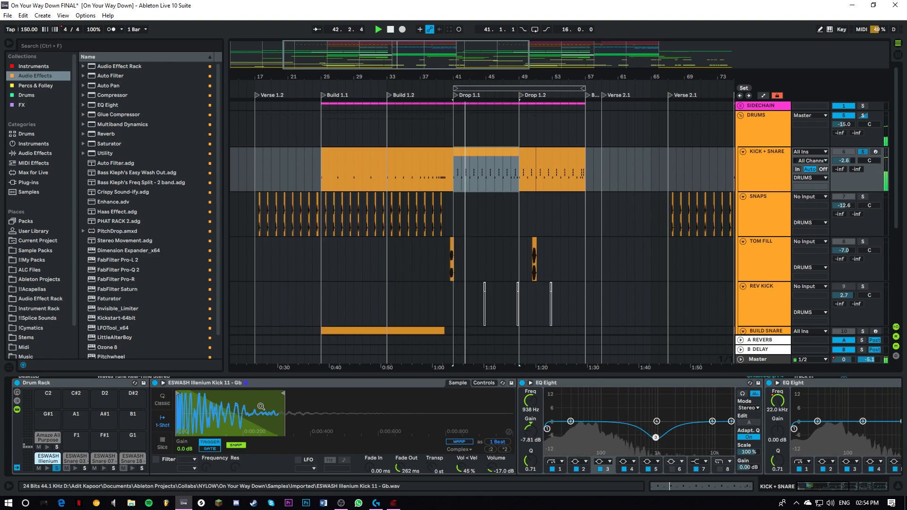
{"action": "left_click_drag", "start_coordinate": [862, 486], "coordinate": [855, 487]}
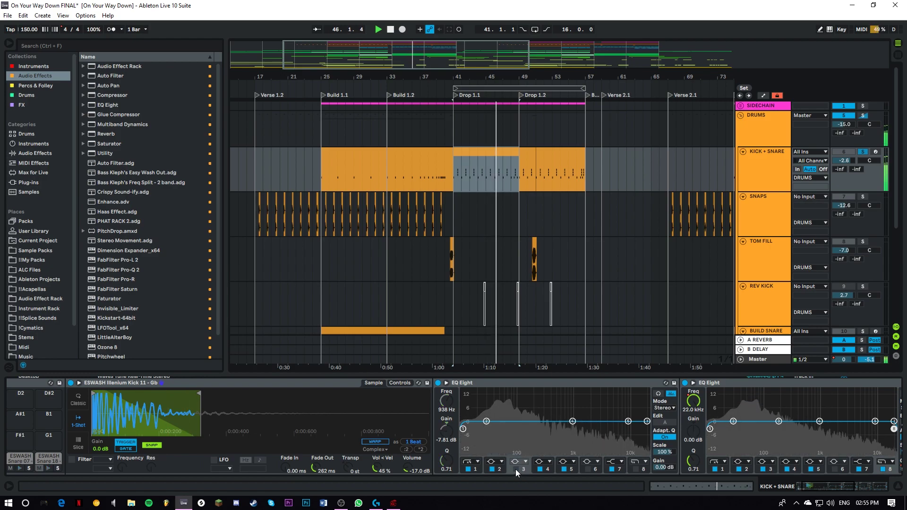
{"action": "left_click_drag", "start_coordinate": [833, 483], "coordinate": [561, 478]}
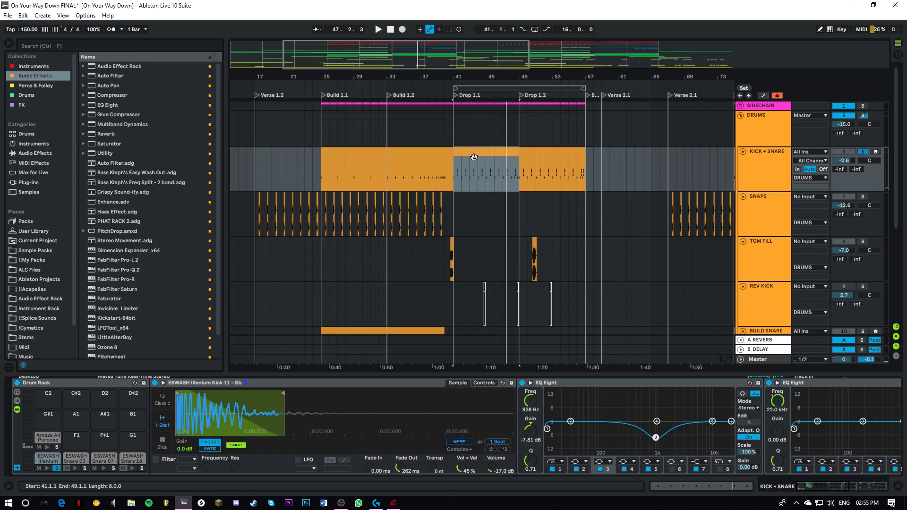
{"action": "key", "text": "space"}
{"action": "key", "text": "space"}
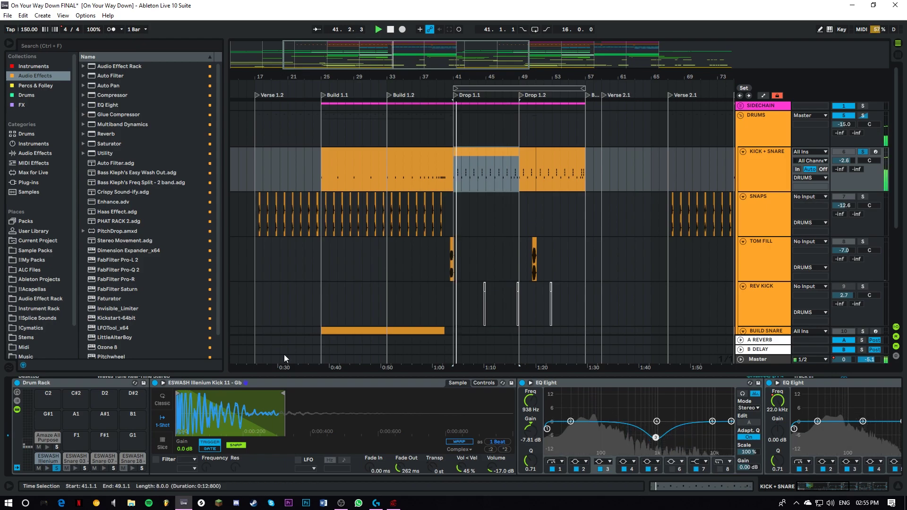
{"action": "left_click", "coordinate": [56, 470]}
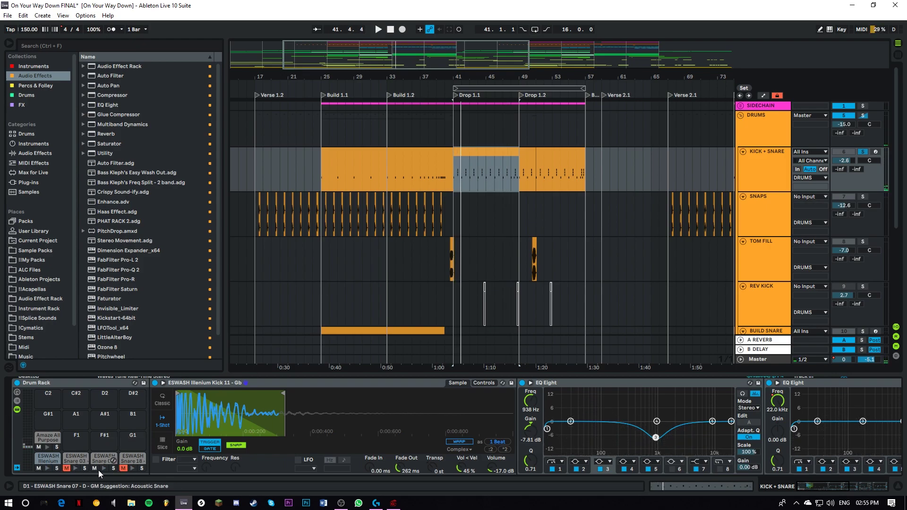
Solo and audition the ESWASH Snare 07 pad, and examine its Reverb, OTT and remaining effects chain.
{"action": "left_click", "coordinate": [104, 468]}
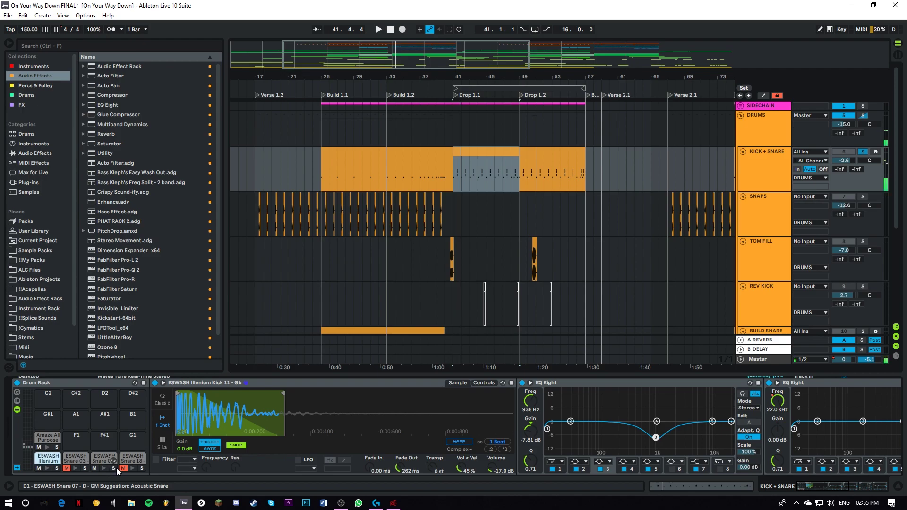
{"action": "left_click", "coordinate": [113, 468]}
{"action": "left_click", "coordinate": [103, 457]}
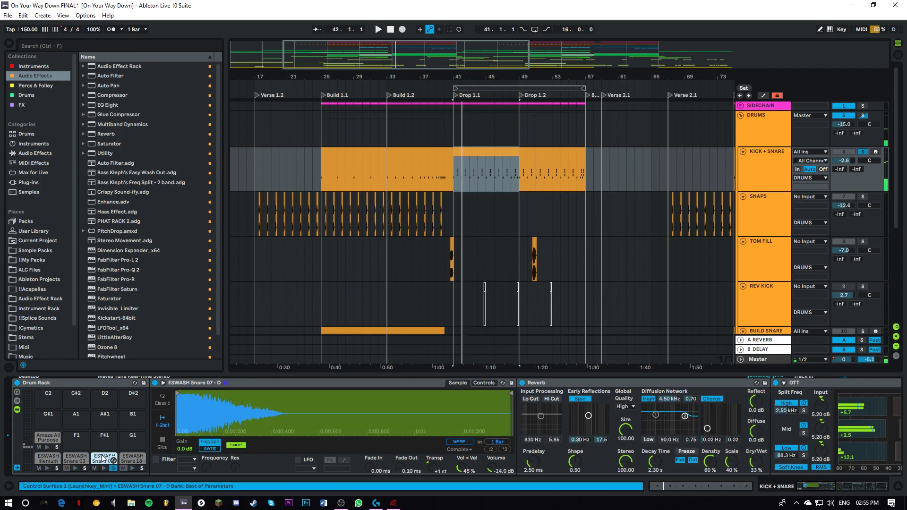
{"action": "left_click_drag", "start_coordinate": [835, 482], "coordinate": [597, 480]}
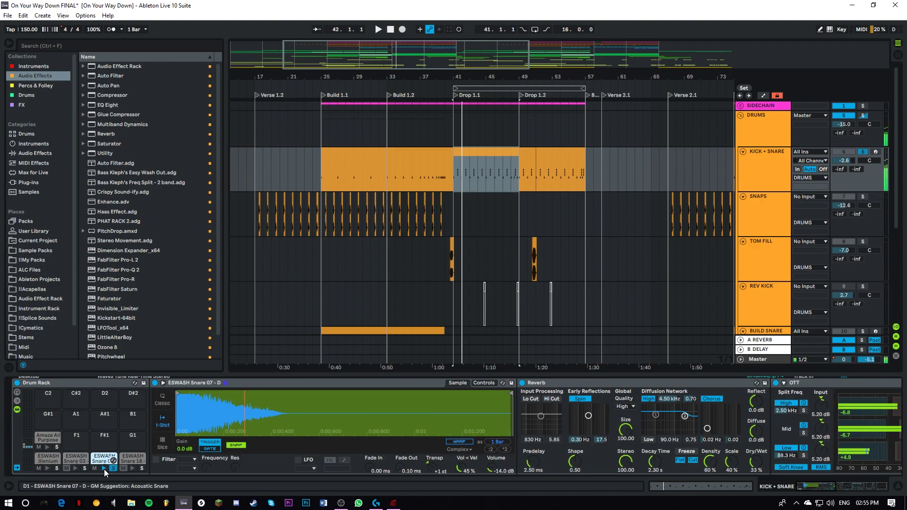
Audition the Amaze All Purpose pad, unsolo the snare pad, and play the full kick and snare track from bar 41.
{"action": "left_click", "coordinate": [52, 437]}
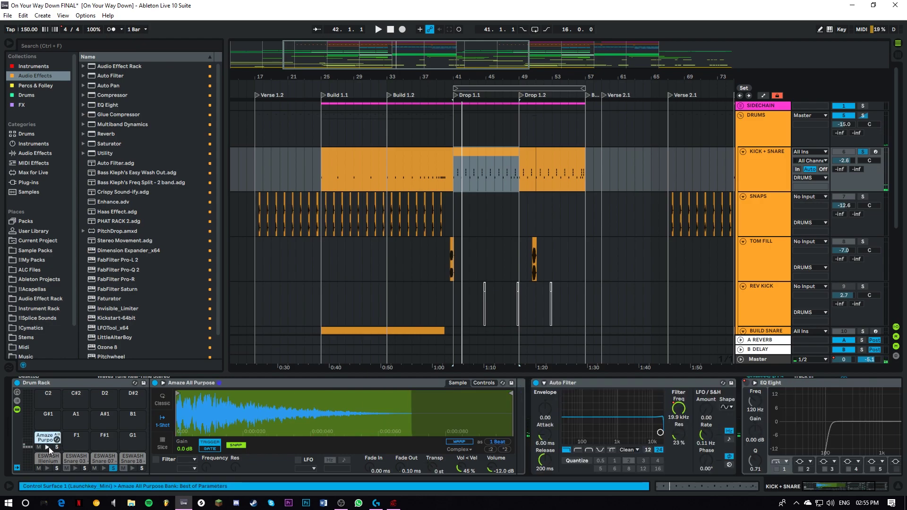
{"action": "left_click", "coordinate": [113, 468]}
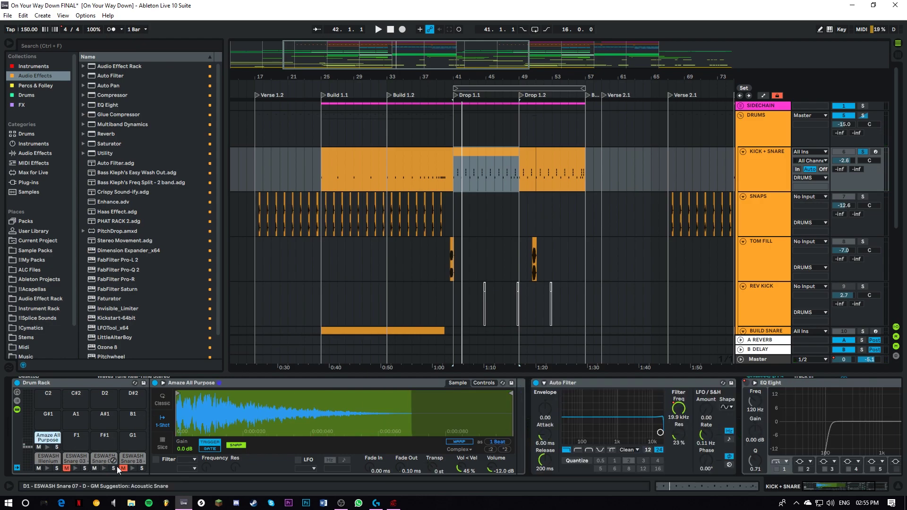
{"action": "left_click", "coordinate": [449, 191]}
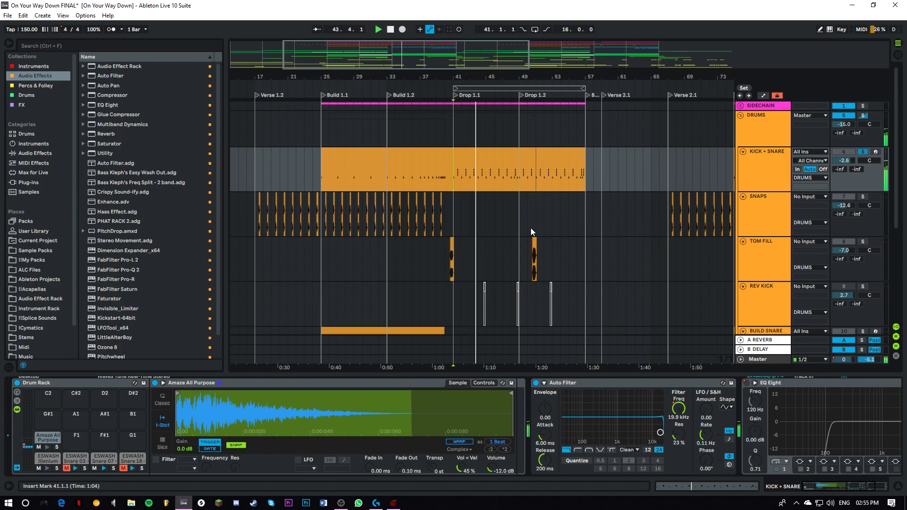
Examine the TOM FILL and REV KICK tracks, and play the whole soloed DRUMS group from bar 49.
{"action": "scroll", "coordinate": [491, 200], "scroll_direction": "down", "scroll_amount": 4}
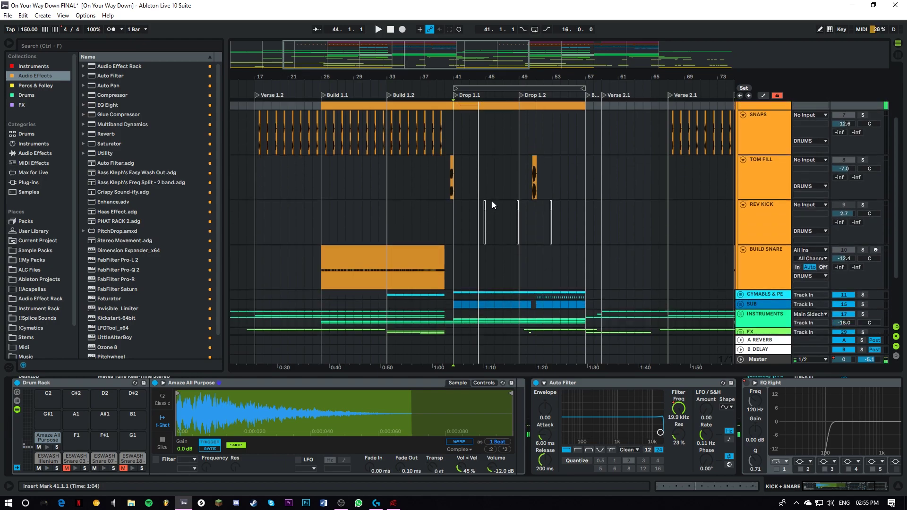
{"action": "left_click", "coordinate": [517, 172]}
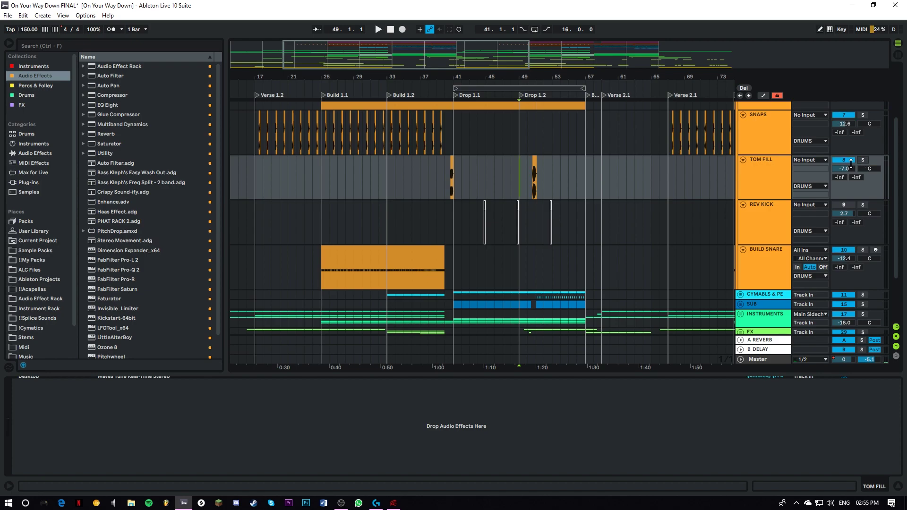
{"action": "scroll", "coordinate": [851, 163], "scroll_direction": "up", "scroll_amount": 4}
{"action": "key", "text": "space"}
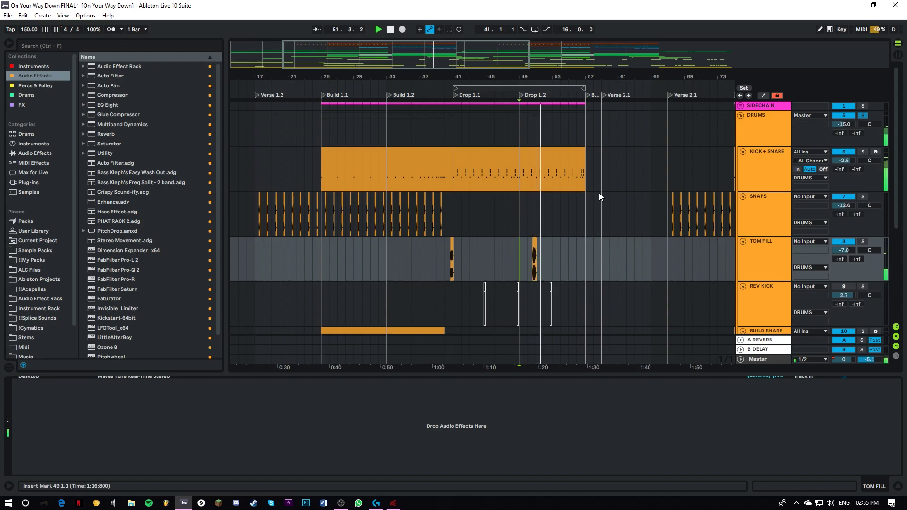
{"action": "key", "text": "space"}
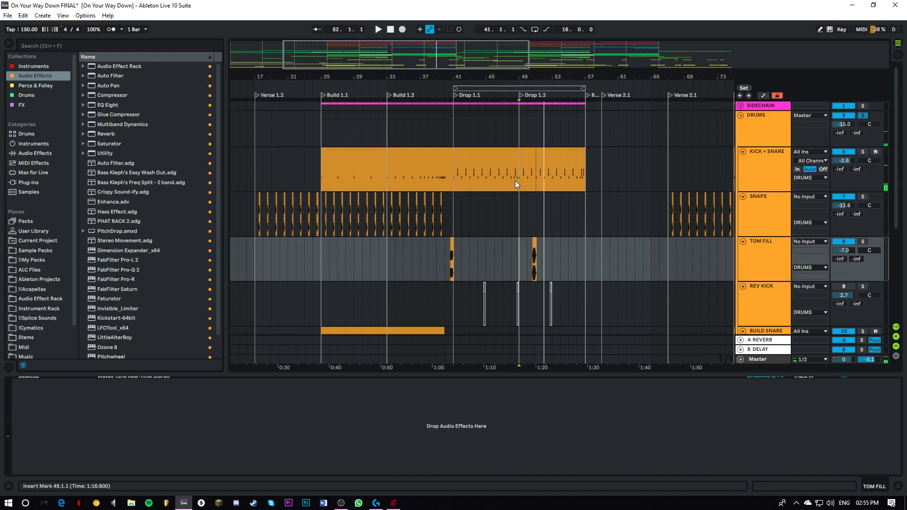
Expand the cymbals and percussion group, solo it and play it from bar 49.
{"action": "left_click", "coordinate": [517, 177]}
{"action": "scroll", "coordinate": [519, 186], "scroll_direction": "down", "scroll_amount": 3}
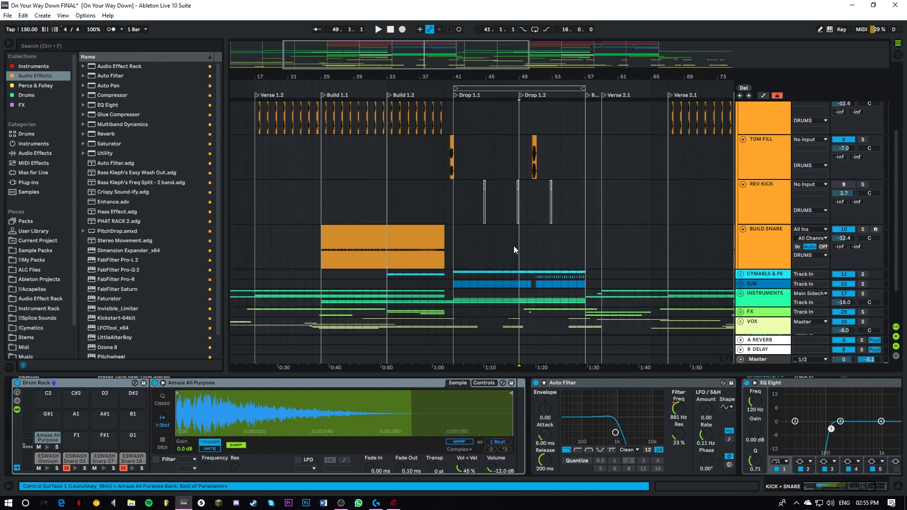
{"action": "left_click", "coordinate": [740, 274]}
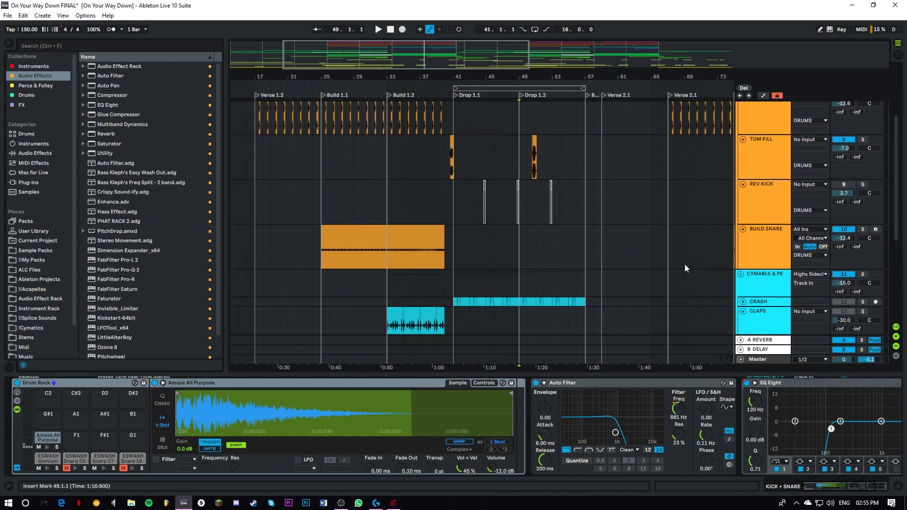
{"action": "scroll", "coordinate": [692, 255], "scroll_direction": "down", "scroll_amount": 4}
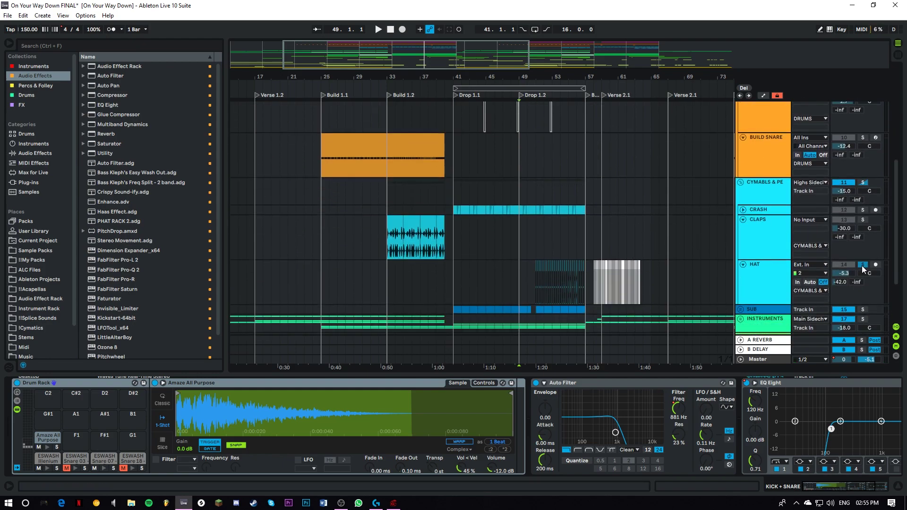
{"action": "scroll", "coordinate": [863, 269], "scroll_direction": "up", "scroll_amount": 4}
{"action": "key", "text": "space"}
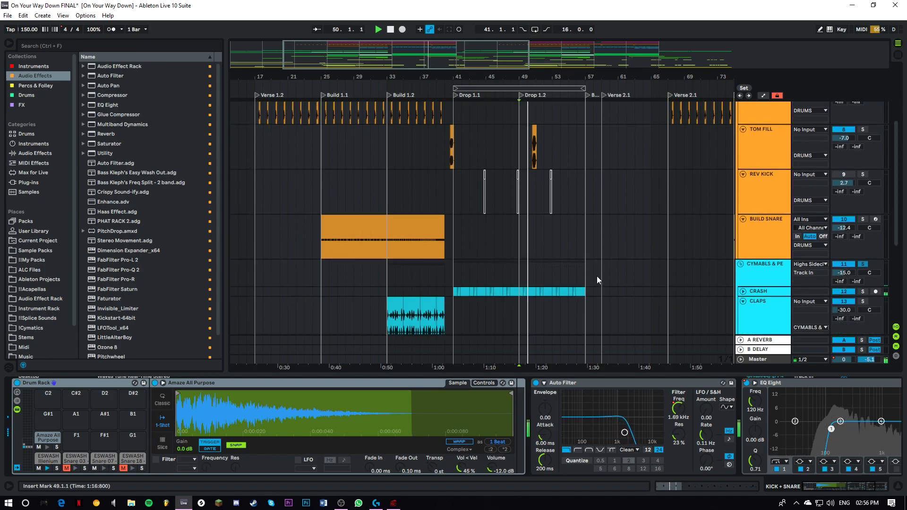
Expand and solo the CRASH track, play it from bar 41, and examine its layered cymbal clips in Drop 1.1.
{"action": "scroll", "coordinate": [597, 276], "scroll_direction": "down", "scroll_amount": 2}
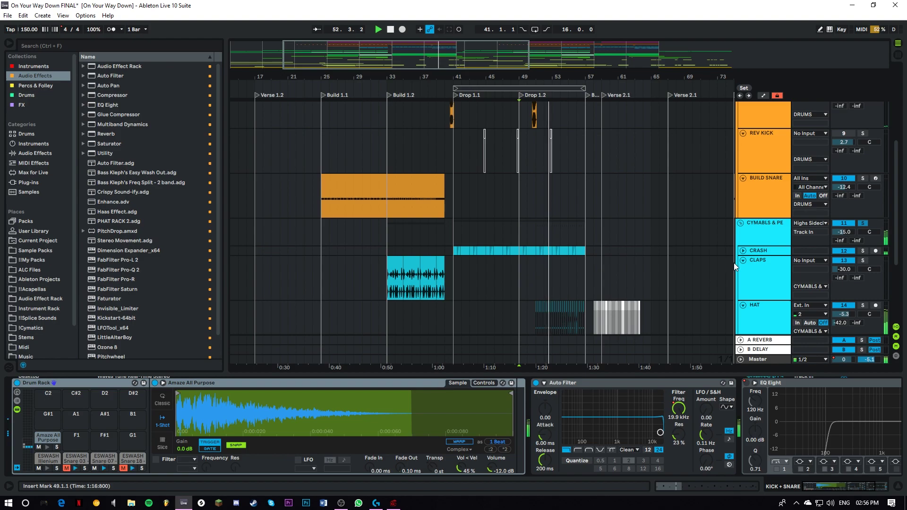
{"action": "scroll", "coordinate": [734, 262], "scroll_direction": "down", "scroll_amount": 2}
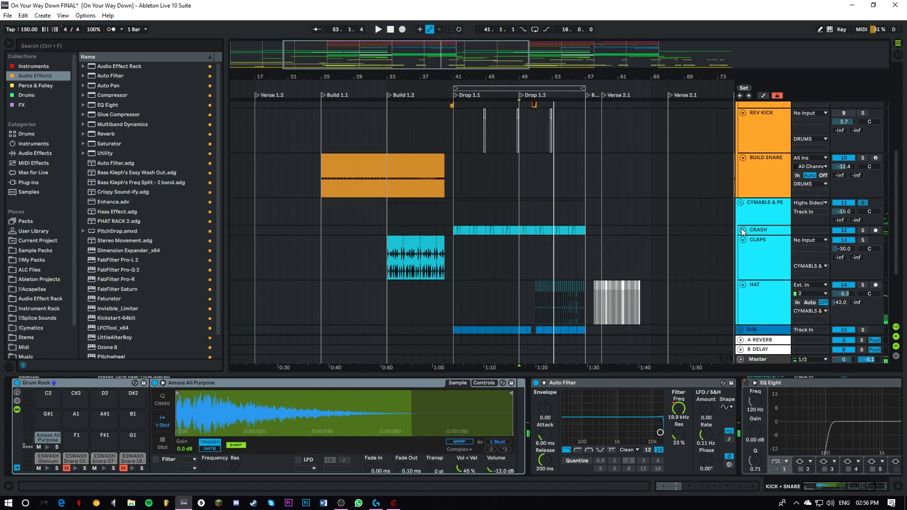
{"action": "left_click", "coordinate": [742, 230]}
{"action": "left_click", "coordinate": [456, 235]}
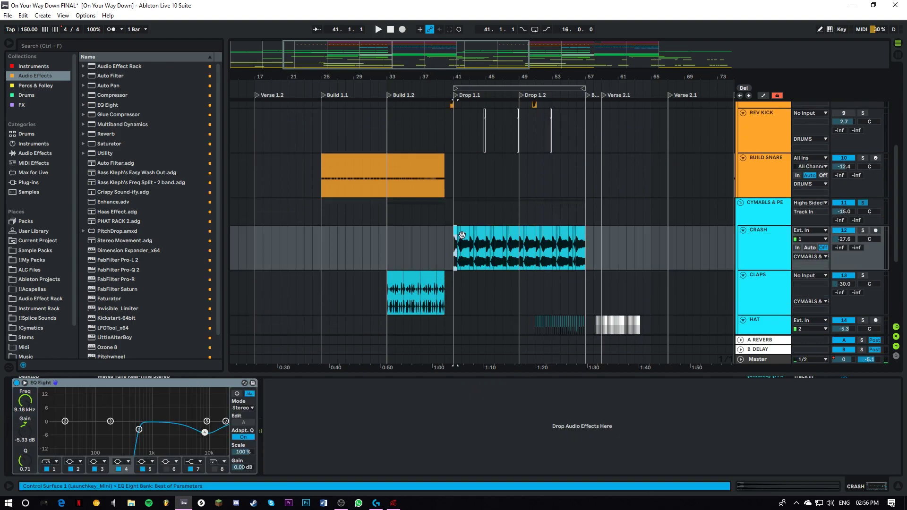
{"action": "left_click", "coordinate": [863, 232]}
{"action": "key", "text": "space"}
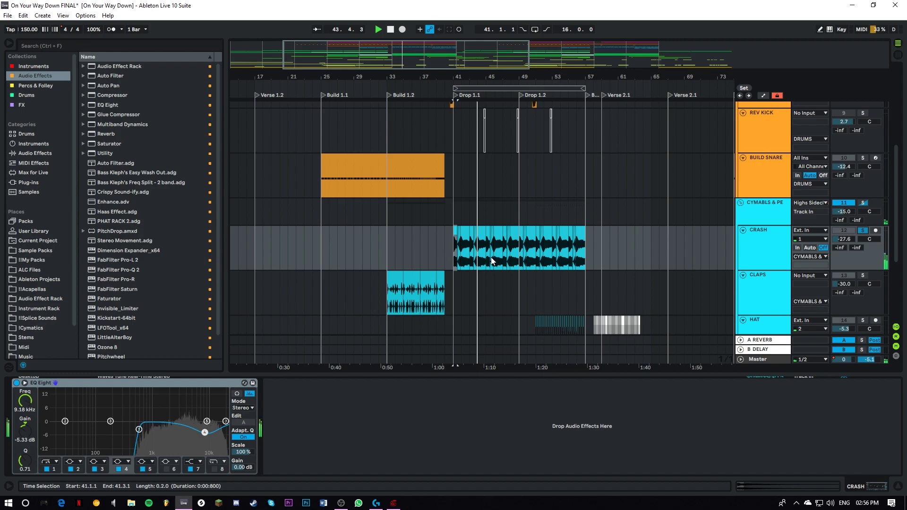
{"action": "key", "text": "plus"}
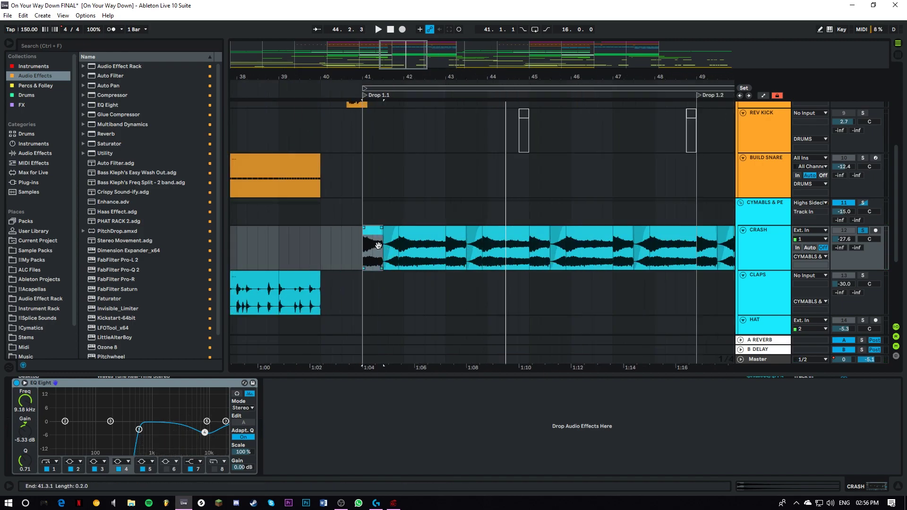
{"action": "scroll", "coordinate": [417, 247], "scroll_direction": "down", "scroll_amount": 3}
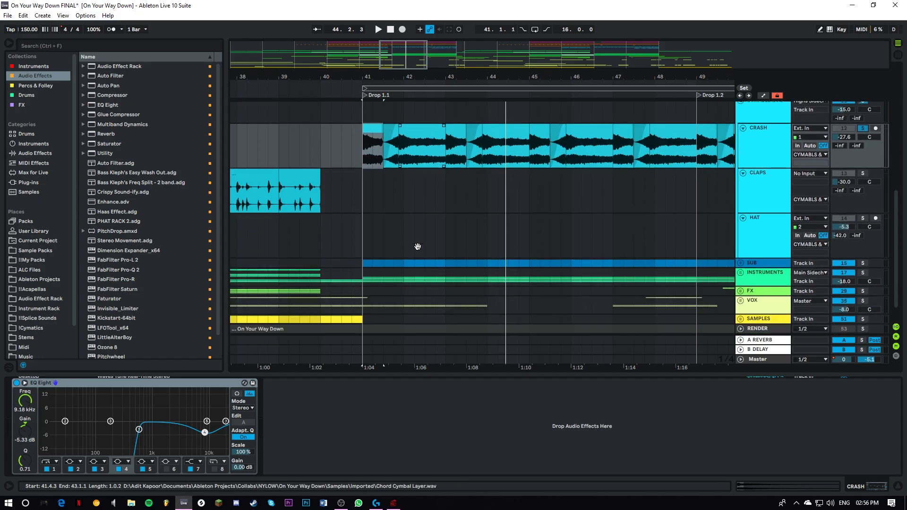
Expand the SUB group, then select and solo the DIST BASS track at its Drop 1.1 clip.
{"action": "left_click", "coordinate": [742, 240]}
{"action": "scroll", "coordinate": [744, 239], "scroll_direction": "down", "scroll_amount": 2}
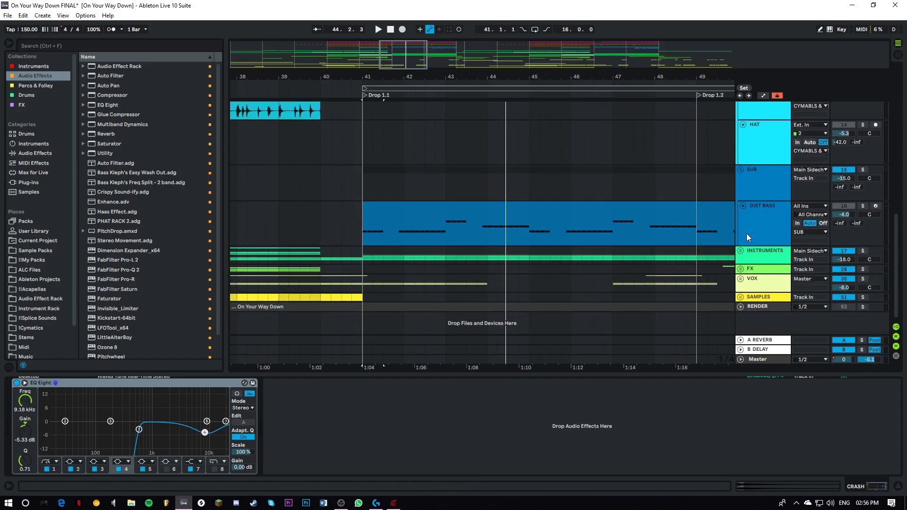
{"action": "scroll", "coordinate": [554, 217], "scroll_direction": "down", "scroll_amount": 2}
{"action": "left_click", "coordinate": [494, 218]}
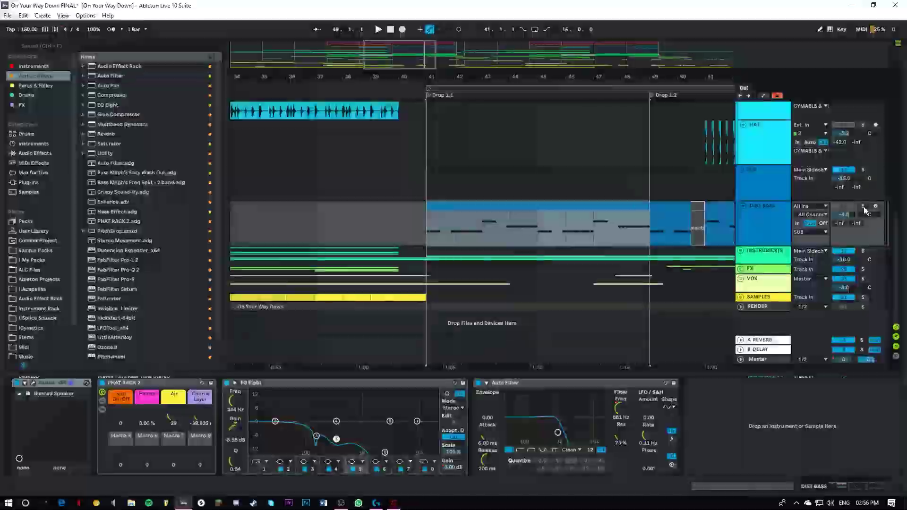
Examine the oscillator and effects pages of the Serum patch on DIST BASS and close the plugin.
{"action": "left_click", "coordinate": [33, 382]}
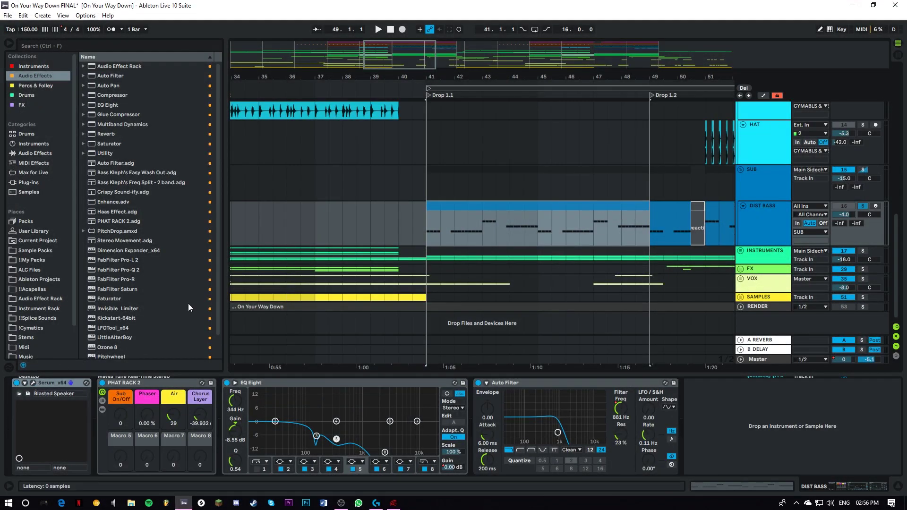
{"action": "left_click", "coordinate": [298, 97]}
{"action": "left_click", "coordinate": [273, 103]}
{"action": "left_click", "coordinate": [308, 101]}
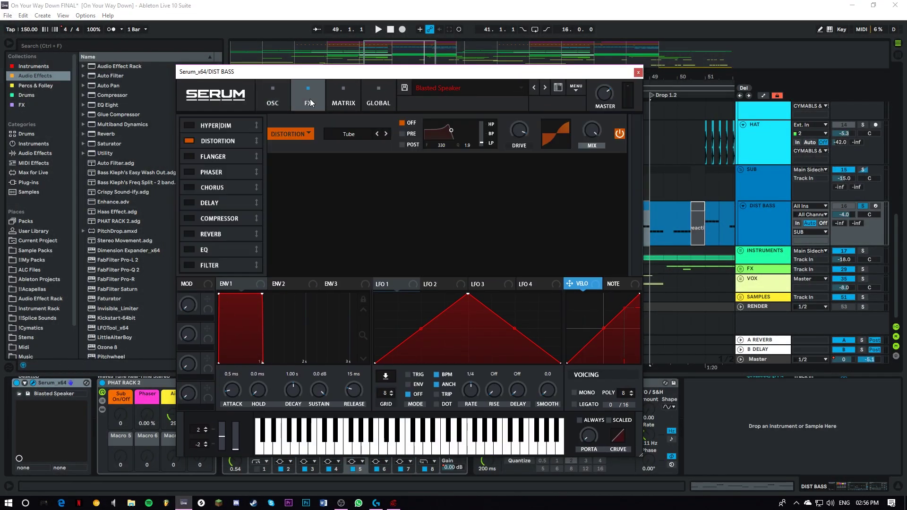
{"action": "left_click", "coordinate": [637, 72]}
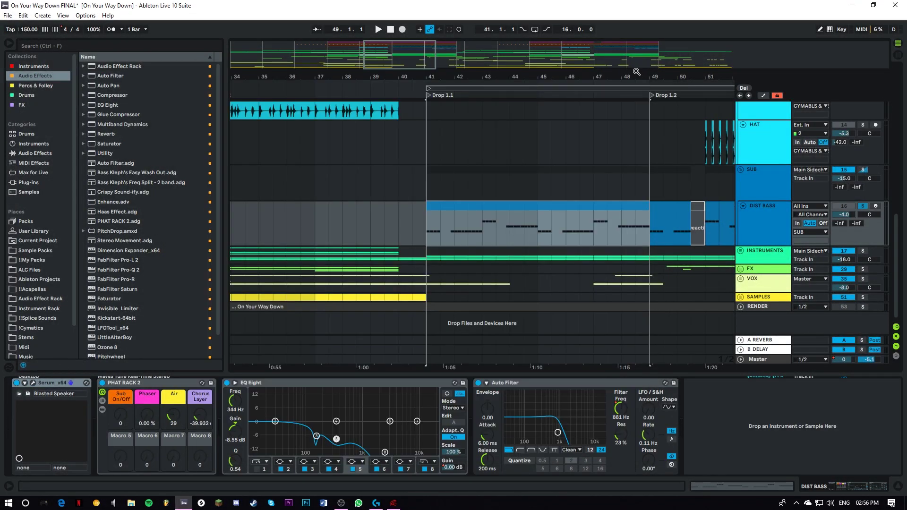
Play the soloed DIST BASS from bar 41, comparing it with PHAT RACK 2 and EQ Eight enabled and bypassed.
{"action": "left_click", "coordinate": [148, 384]}
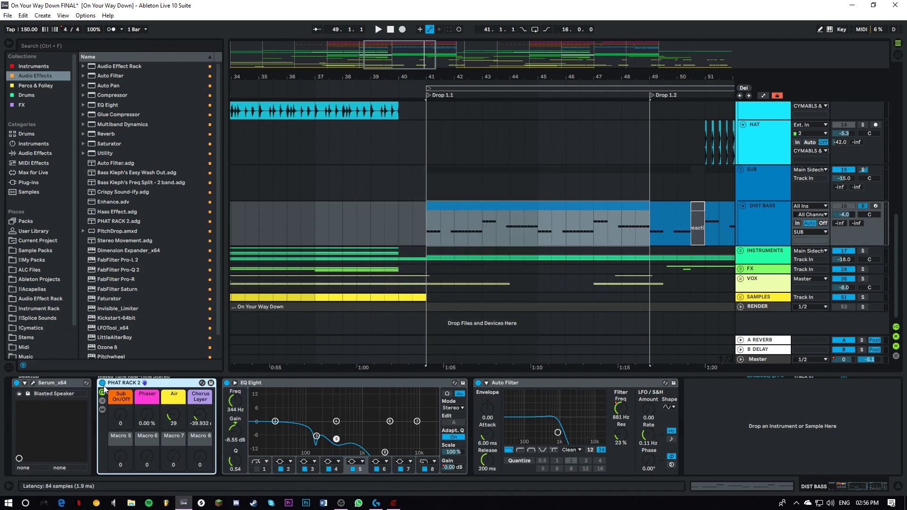
{"action": "key", "text": "space"}
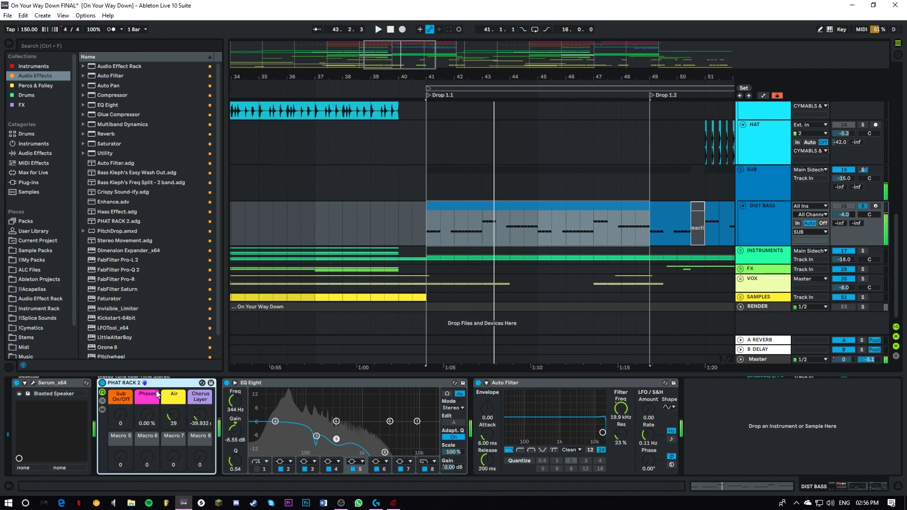
{"action": "left_click", "coordinate": [227, 384]}
{"action": "key", "text": "space"}
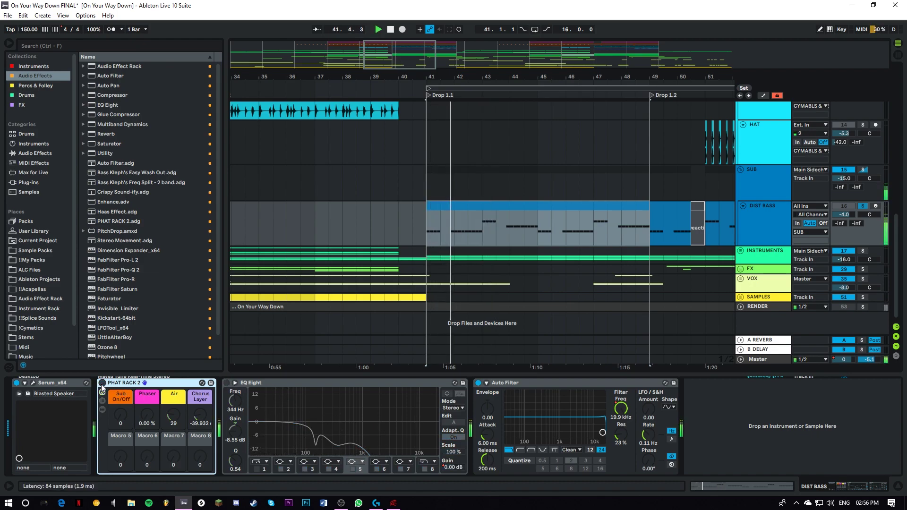
{"action": "left_click", "coordinate": [227, 382]}
{"action": "key", "text": "space"}
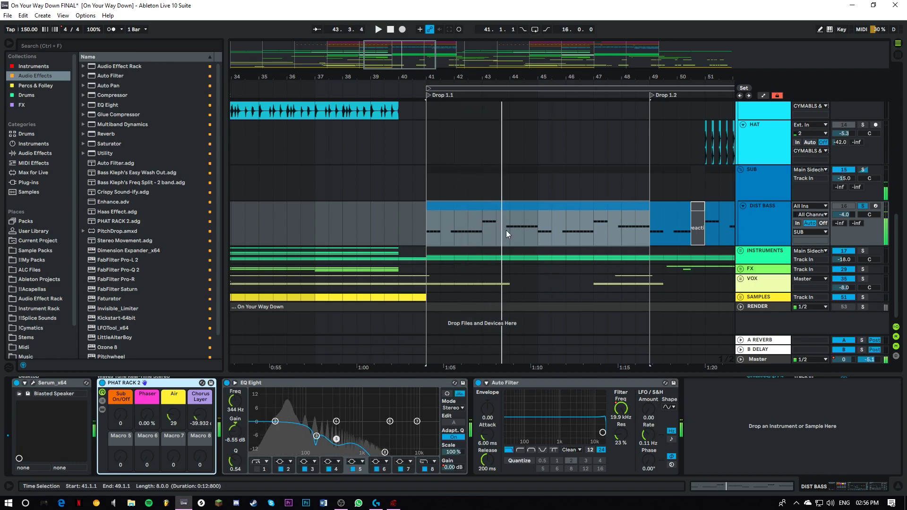
Expand the INSTRUMENTS group down to DROP SYNTHS, solo that group and play it from bar 41.
{"action": "left_click", "coordinate": [741, 171]}
{"action": "left_click", "coordinate": [742, 183]}
{"action": "scroll", "coordinate": [743, 183], "scroll_direction": "down", "scroll_amount": 8}
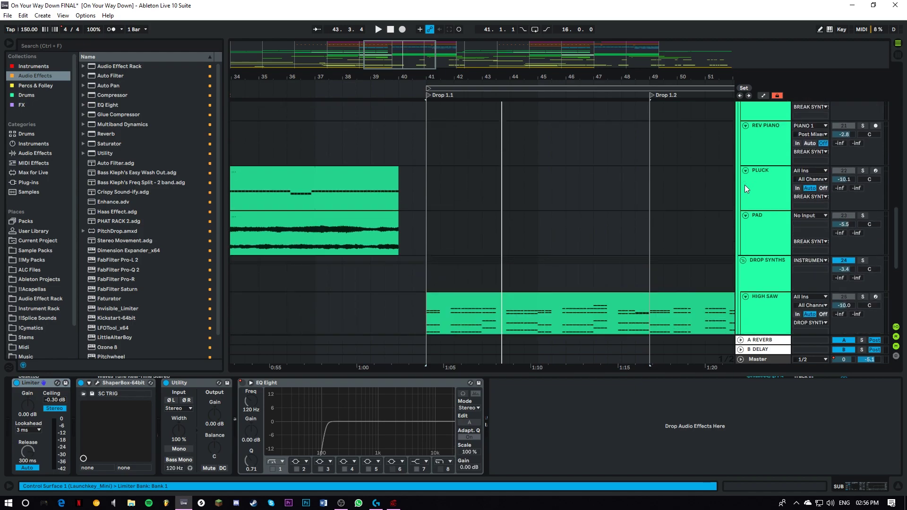
{"action": "scroll", "coordinate": [744, 185], "scroll_direction": "down", "scroll_amount": 1}
{"action": "left_click", "coordinate": [768, 178]}
{"action": "scroll", "coordinate": [779, 170], "scroll_direction": "down", "scroll_amount": 2}
{"action": "scroll", "coordinate": [785, 225], "scroll_direction": "up", "scroll_amount": 1}
{"action": "key", "text": "space"}
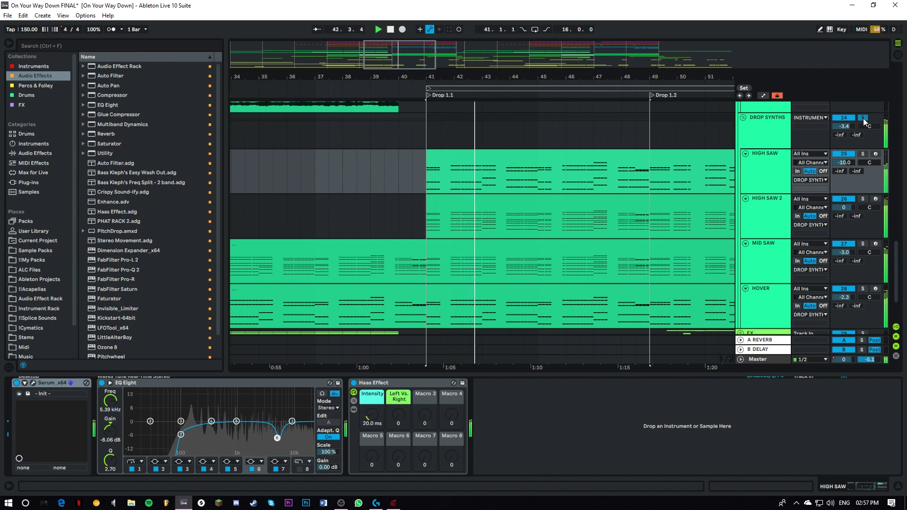
Select the HIGH SAW clip in Drop 1.1, solo its track and play it from bar 41.
{"action": "left_click", "coordinate": [428, 167]}
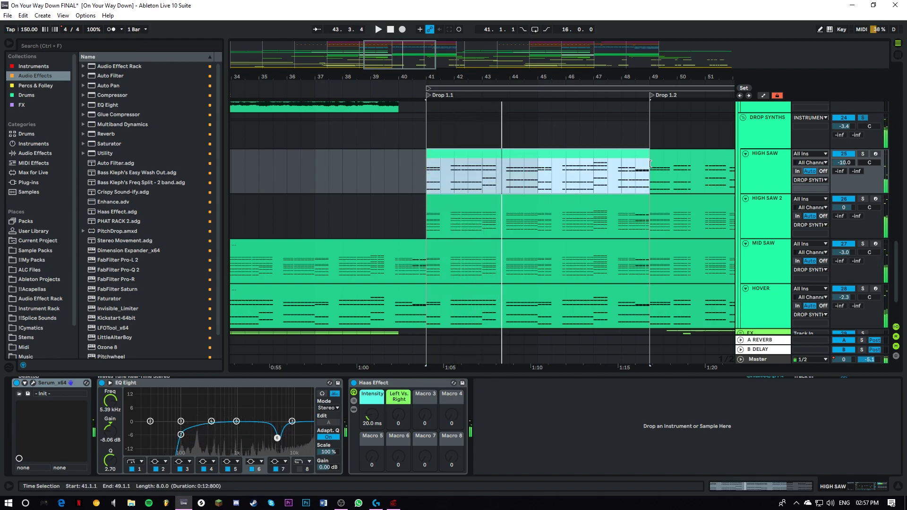
{"action": "left_click", "coordinate": [764, 173]}
{"action": "left_click", "coordinate": [862, 154]}
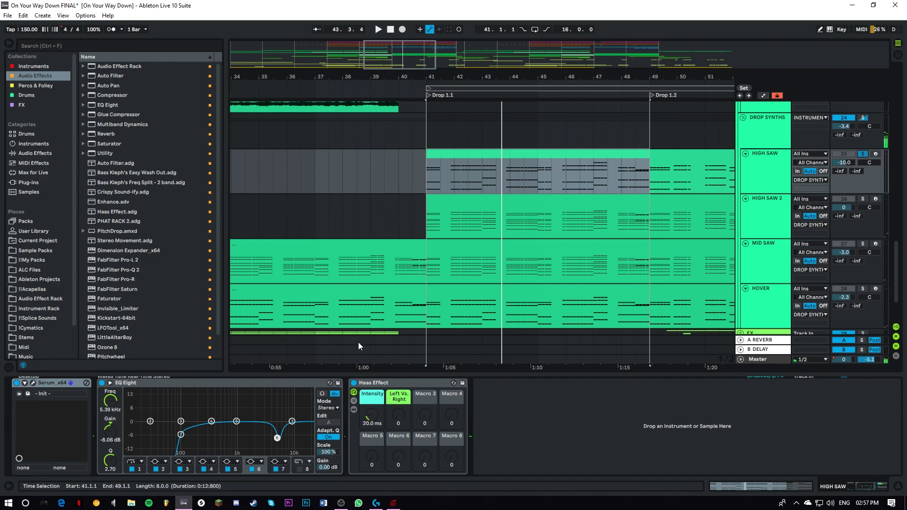
{"action": "key", "text": "space"}
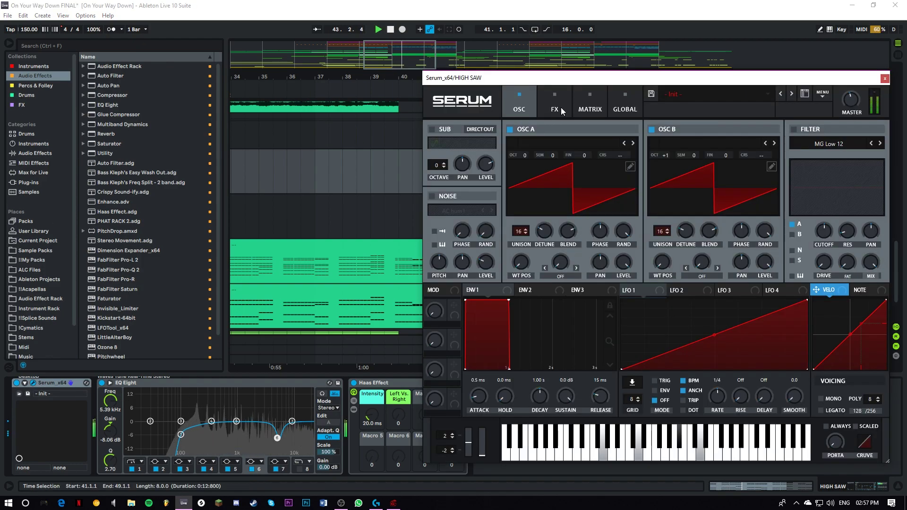
Examine HIGH SAW's Serum oscillators and effects, close the plugin and inspect the track's Haas Effect rack.
{"action": "left_click_drag", "start_coordinate": [567, 78], "coordinate": [295, 93]}
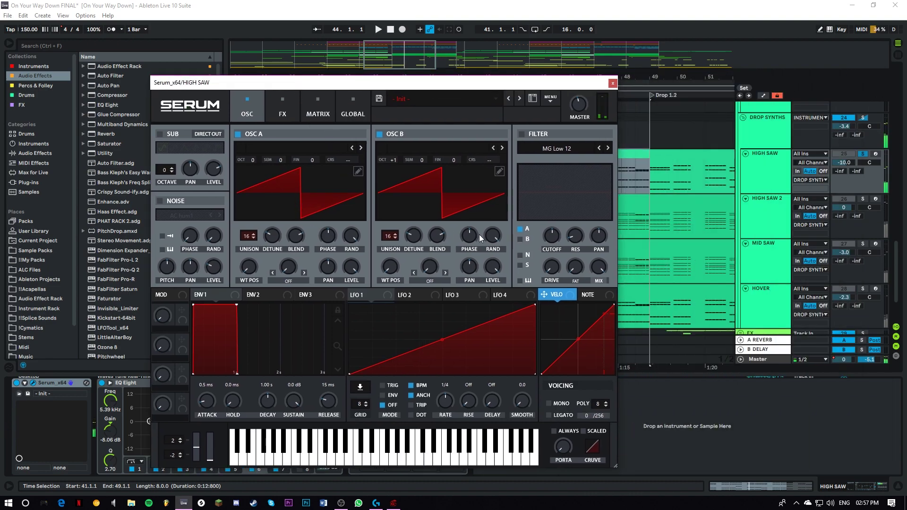
{"action": "left_click", "coordinate": [282, 113]}
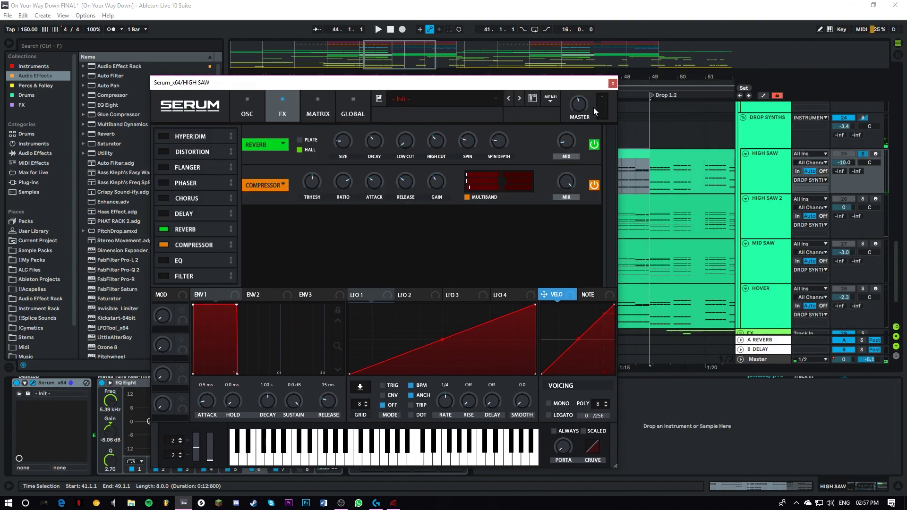
{"action": "left_click", "coordinate": [242, 110]}
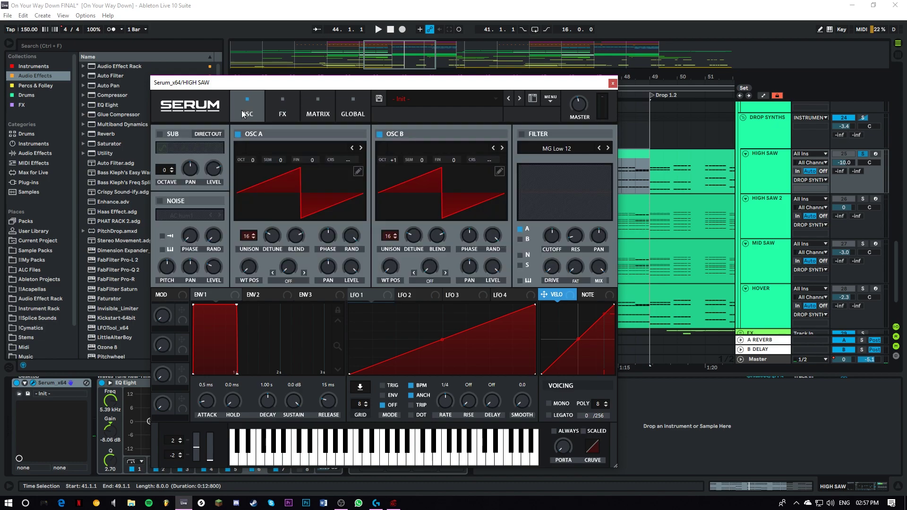
{"action": "key", "text": "ctrl+alt+p"}
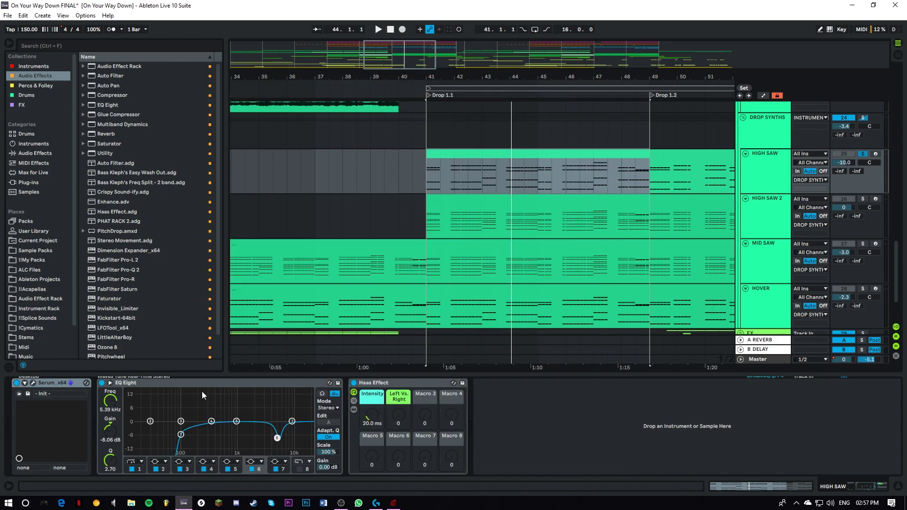
{"action": "left_click", "coordinate": [389, 385]}
Solo the HIGH SAW 2 track and play its Drop 1.1 clip from bar 41.
{"action": "left_click", "coordinate": [771, 217]}
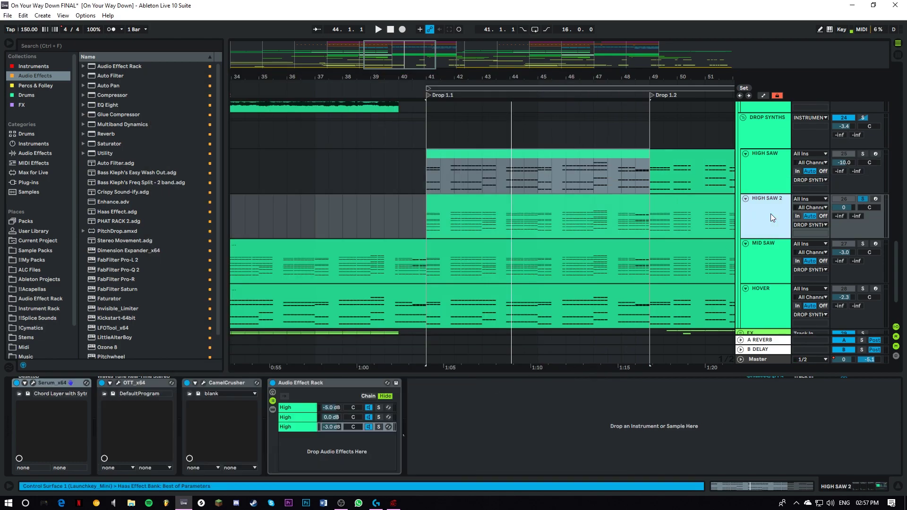
{"action": "left_click", "coordinate": [478, 208]}
{"action": "key", "text": "space"}
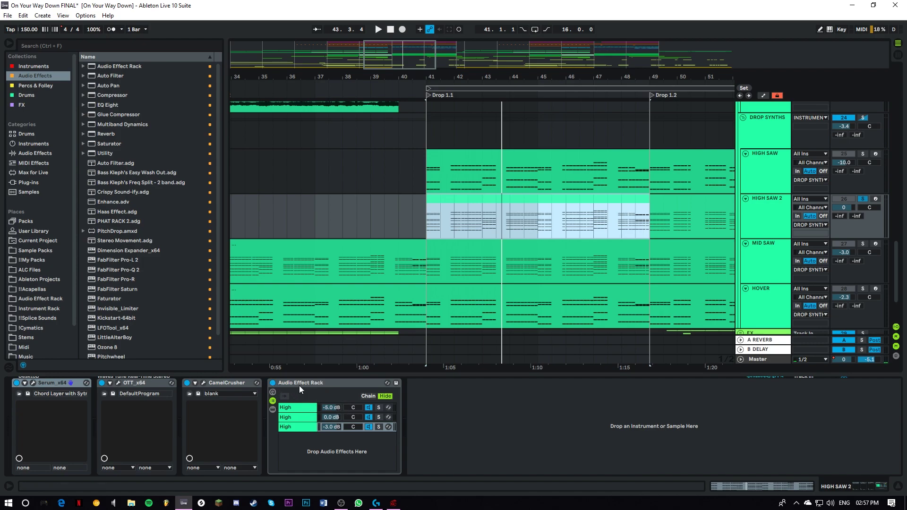
Examine the High chains in HIGH SAW 2's Audio Effect Rack and replay the soloed track from bar 41.
{"action": "right_click", "coordinate": [299, 417]}
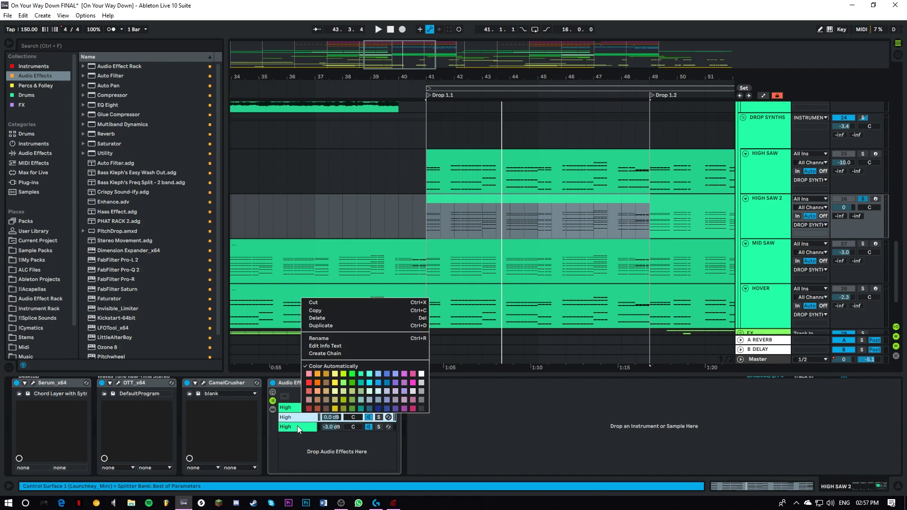
{"action": "left_click", "coordinate": [289, 437]}
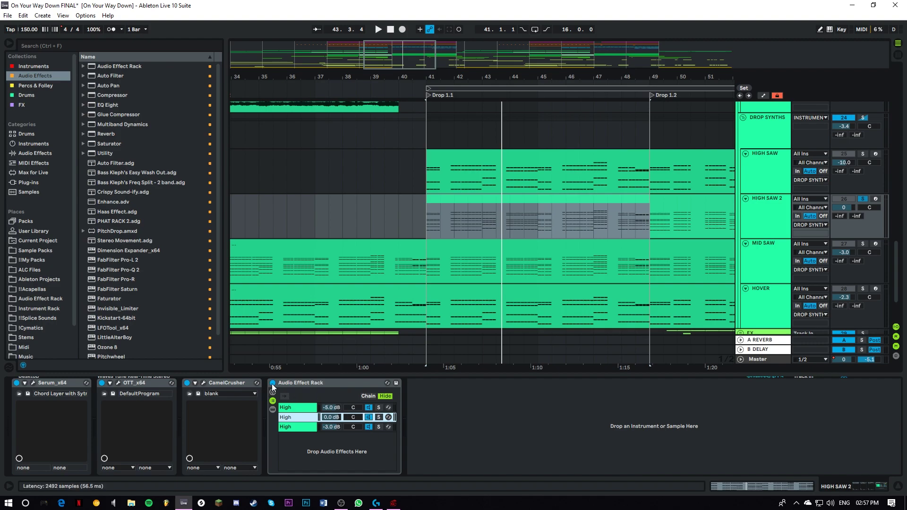
{"action": "key", "text": "space"}
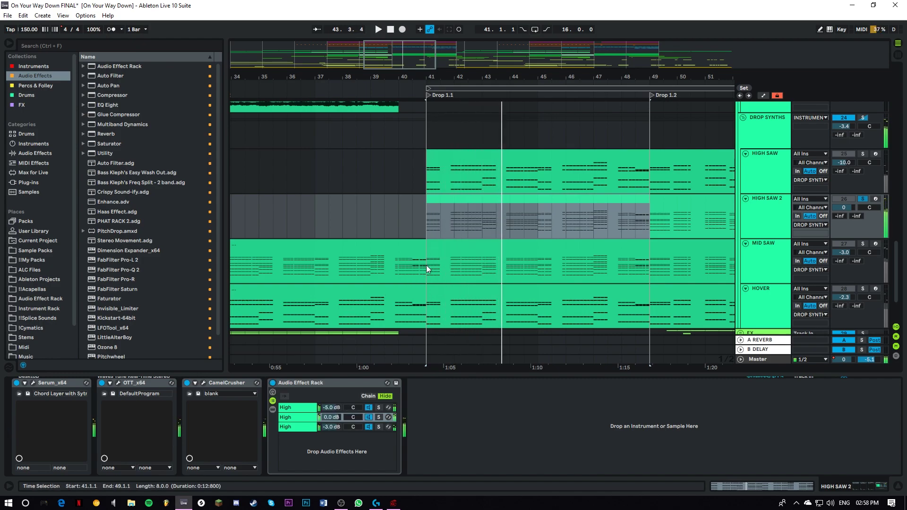
{"action": "key", "text": "space"}
Solo the MID SAW track, examine its Serum oscillators, and play it from bar 41.
{"action": "left_click", "coordinate": [507, 283]}
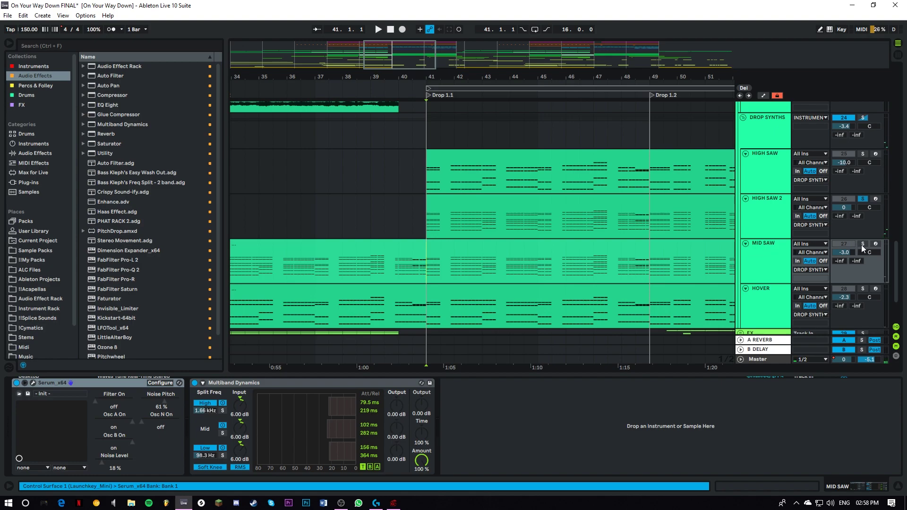
{"action": "left_click", "coordinate": [863, 244]}
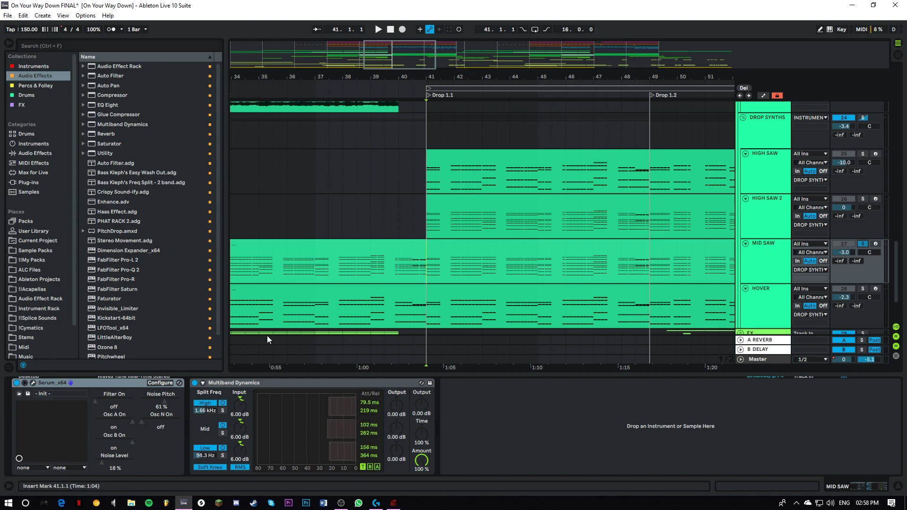
{"action": "left_click", "coordinate": [33, 383]}
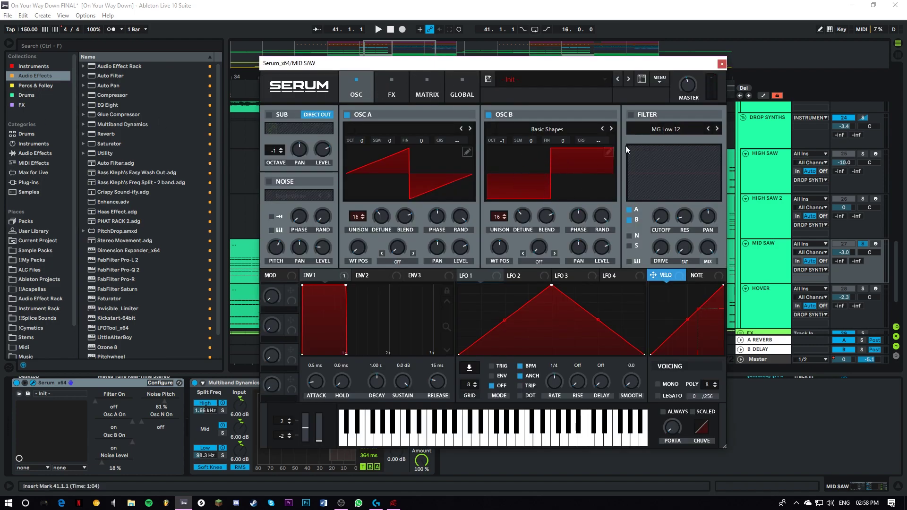
{"action": "left_click", "coordinate": [722, 65]}
{"action": "key", "text": "space"}
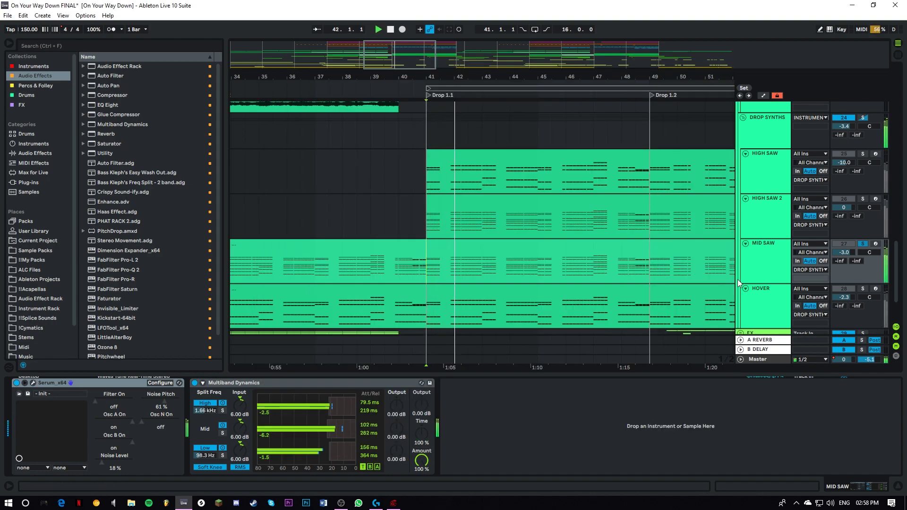
{"action": "key", "text": "space"}
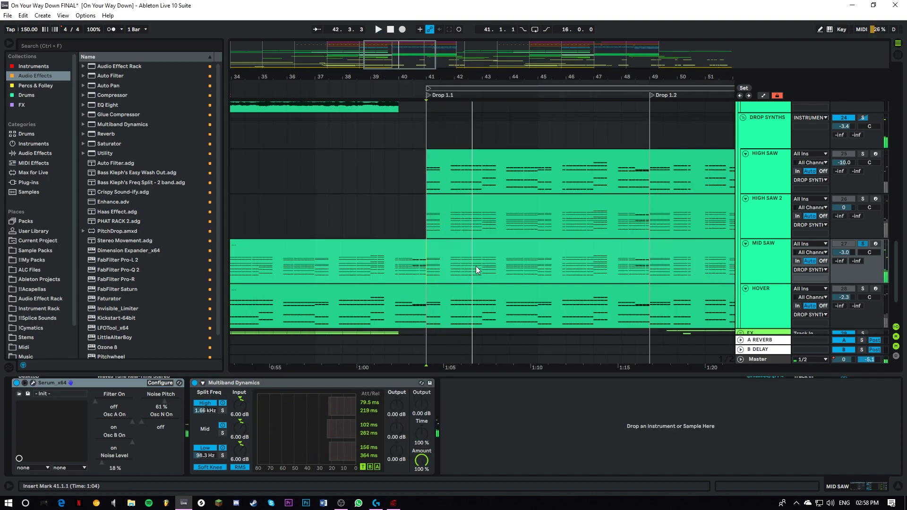
Solo the HOVER track, play it from bar 41 while examining its Serum oscillators and effects, and close the plugin.
{"action": "left_click", "coordinate": [467, 272]}
{"action": "scroll", "coordinate": [427, 271], "scroll_direction": "down", "scroll_amount": 3}
{"action": "left_click", "coordinate": [427, 272]}
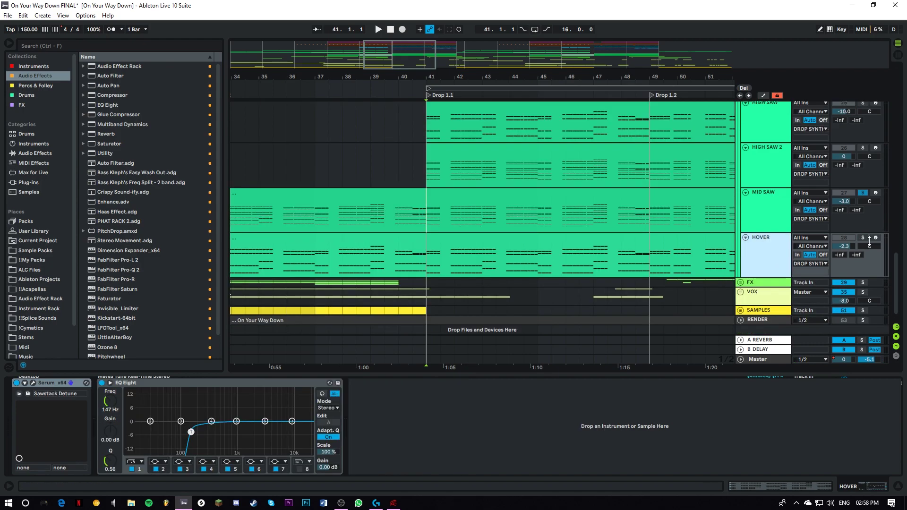
{"action": "left_click", "coordinate": [32, 383]}
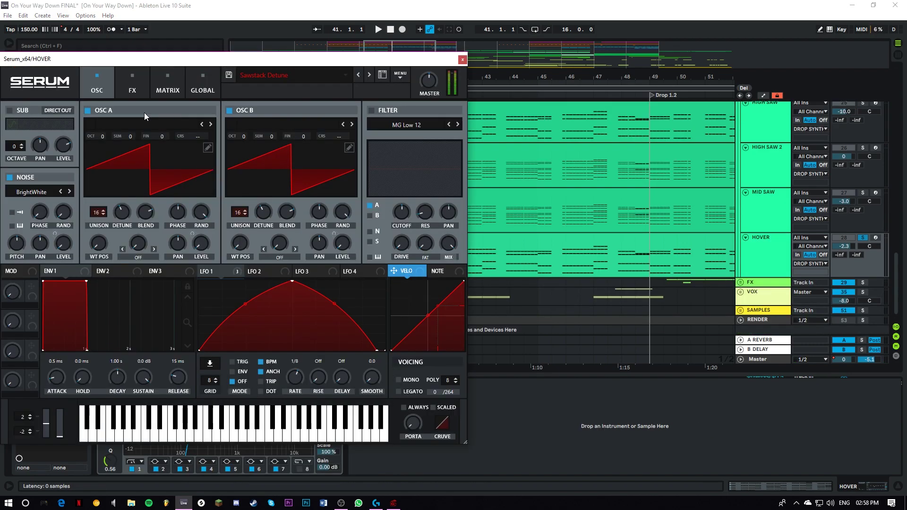
{"action": "left_click_drag", "start_coordinate": [162, 61], "coordinate": [355, 67]}
{"action": "key", "text": "space"}
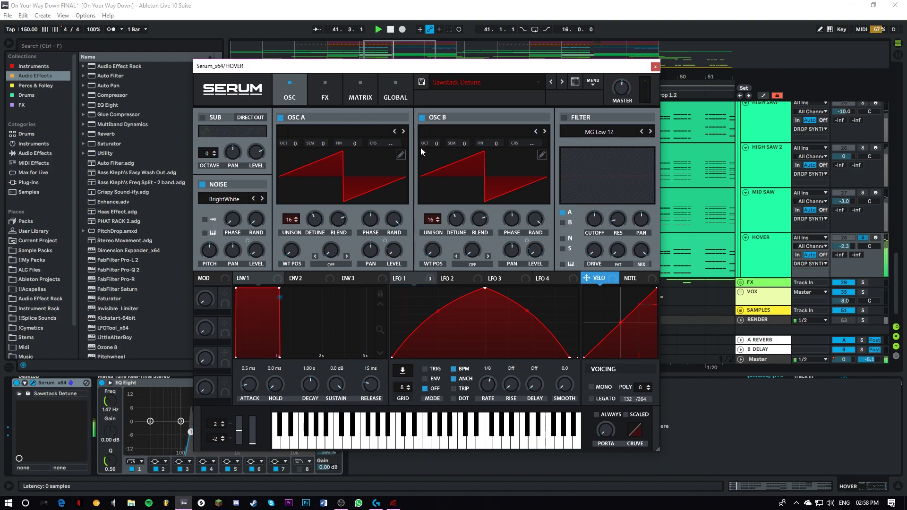
{"action": "left_click", "coordinate": [323, 96]}
{"action": "left_click", "coordinate": [289, 93]}
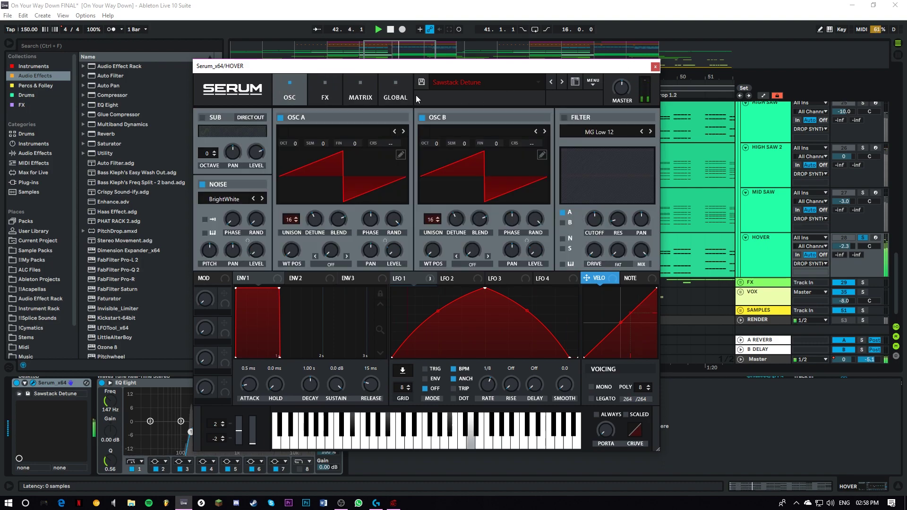
{"action": "left_click", "coordinate": [655, 67]}
Select the DROP SYNTHS group and examine the effects chain processing all its synth layers.
{"action": "scroll", "coordinate": [772, 193], "scroll_direction": "up", "scroll_amount": 3}
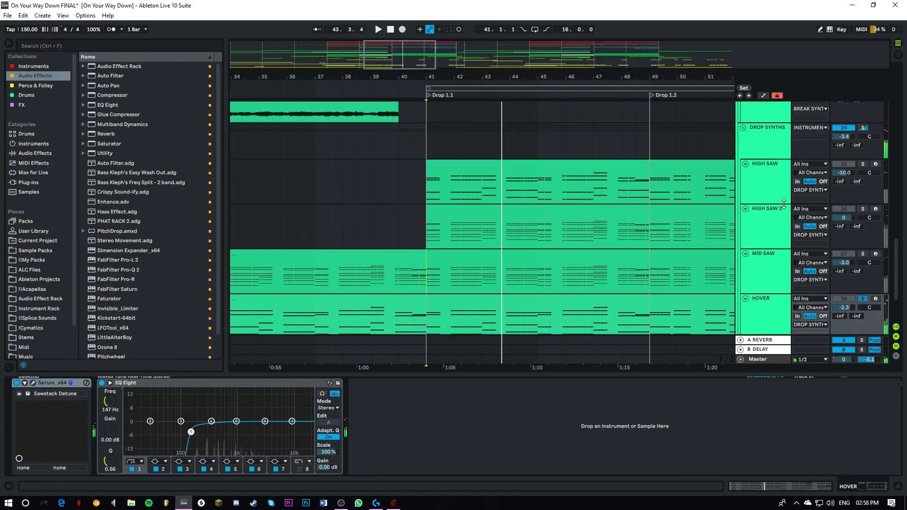
{"action": "left_click", "coordinate": [780, 183]}
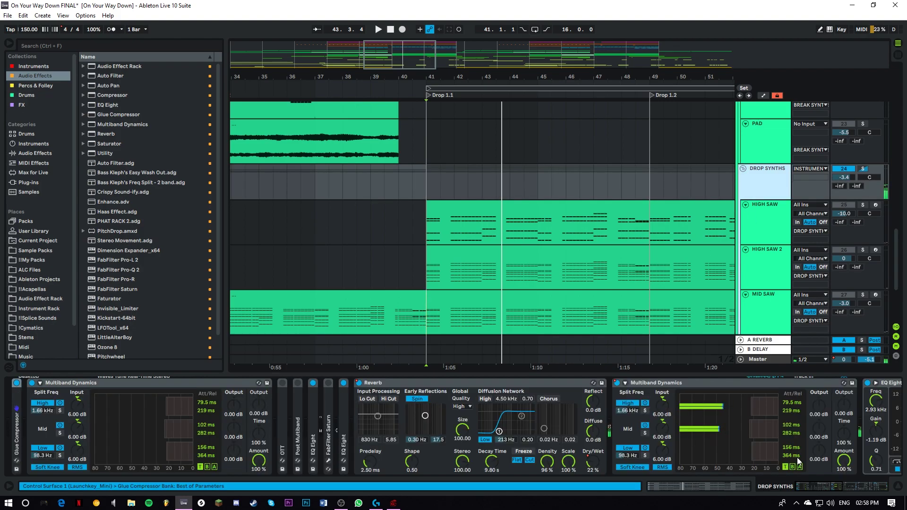
{"action": "left_click_drag", "start_coordinate": [853, 485], "coordinate": [806, 488]}
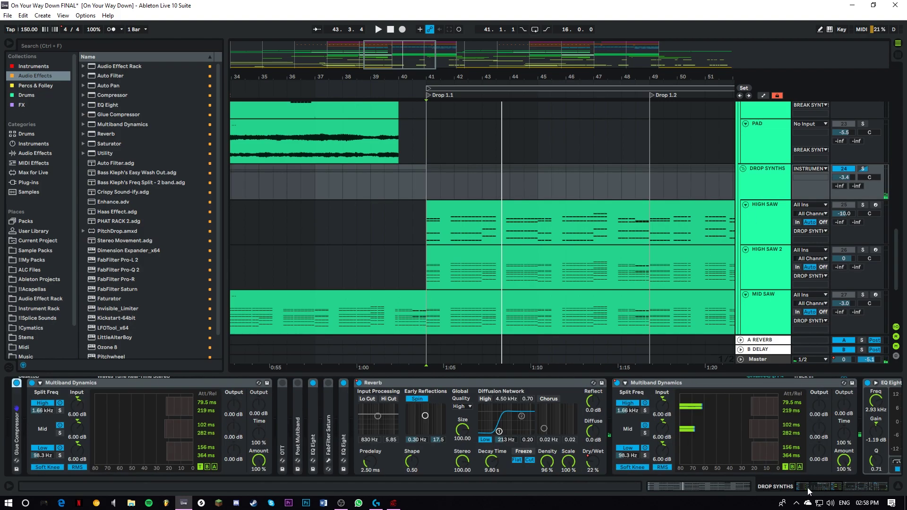
Examine the Glue Compressor and first Multiband Dynamics on the DROP SYNTHS group, folding each device.
{"action": "double_click", "coordinate": [16, 426]}
{"action": "double_click", "coordinate": [53, 383]}
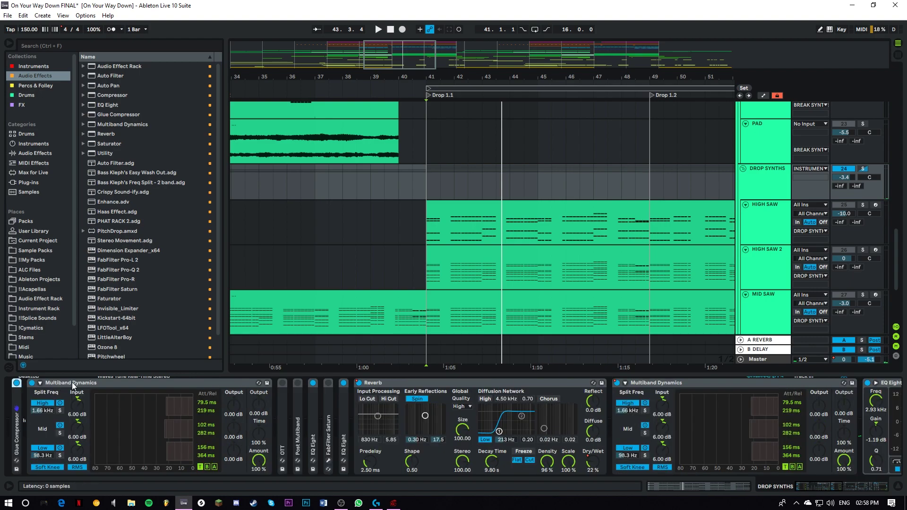
{"action": "double_click", "coordinate": [104, 383]}
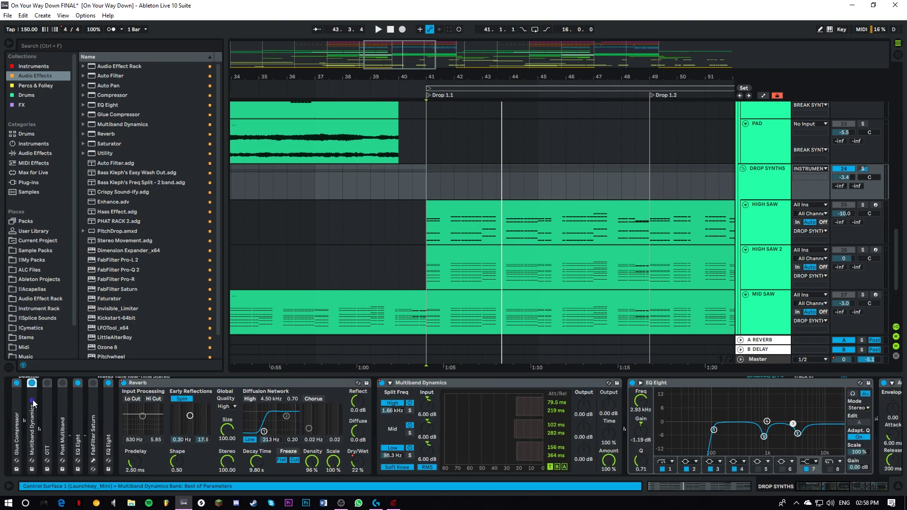
Delete the disabled OTT, Post Multiband and FabFilter Saturn devices from the DROP SYNTHS effects chain.
{"action": "left_click", "coordinate": [46, 400]}
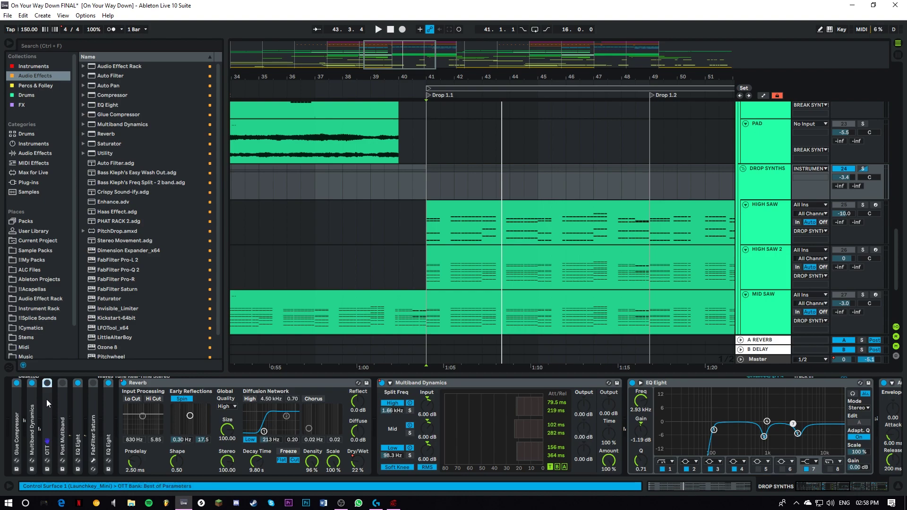
{"action": "key", "text": "Delete"}
{"action": "key", "text": "Delete"}
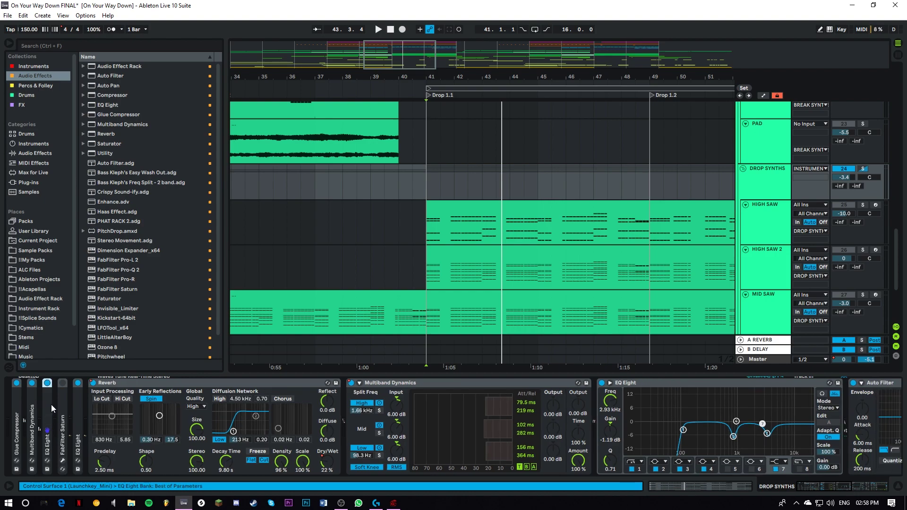
{"action": "double_click", "coordinate": [51, 404]}
{"action": "left_click", "coordinate": [63, 401]}
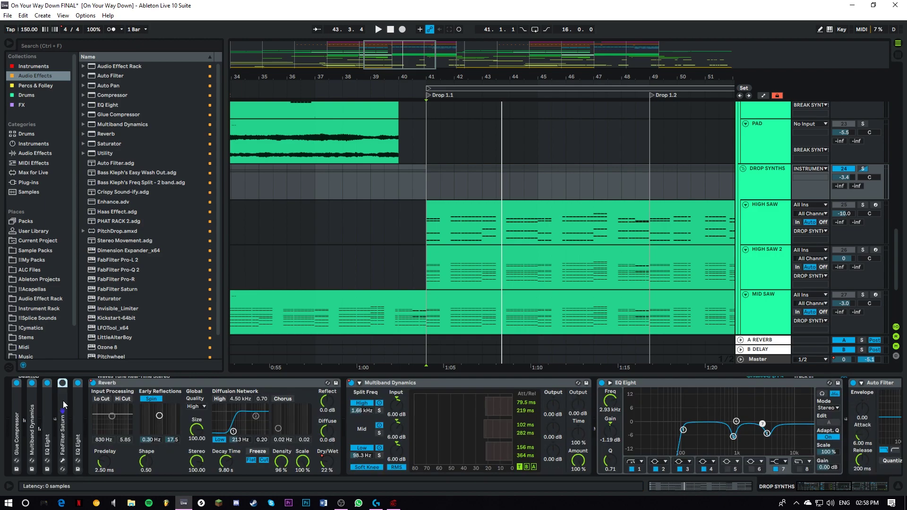
{"action": "key", "text": "Delete"}
Examine the remaining EQ Eight, Reverb, Multiband Dynamics and Auto Filter devices on the DROP SYNTHS group, folding them one after another.
{"action": "double_click", "coordinate": [66, 403]}
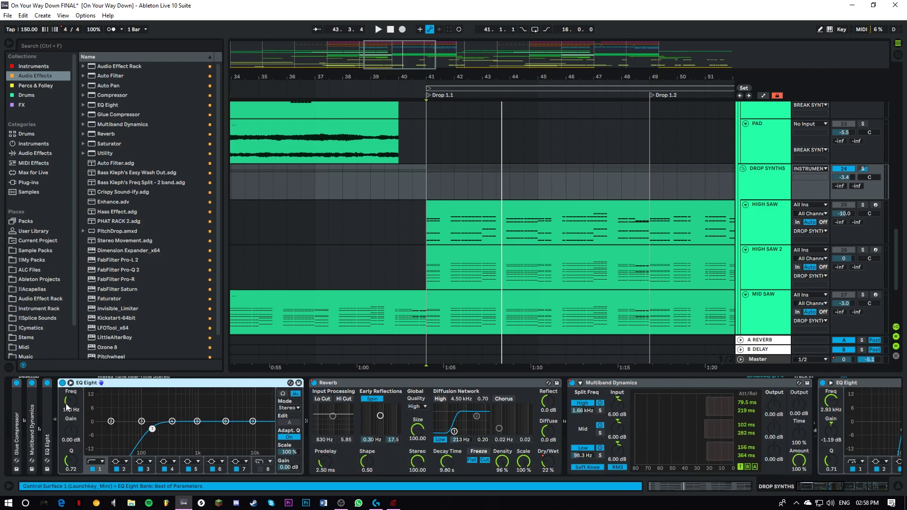
{"action": "double_click", "coordinate": [166, 387]}
{"action": "double_click", "coordinate": [147, 382]}
{"action": "left_click", "coordinate": [205, 385]}
{"action": "double_click", "coordinate": [206, 385]}
{"action": "double_click", "coordinate": [216, 382]}
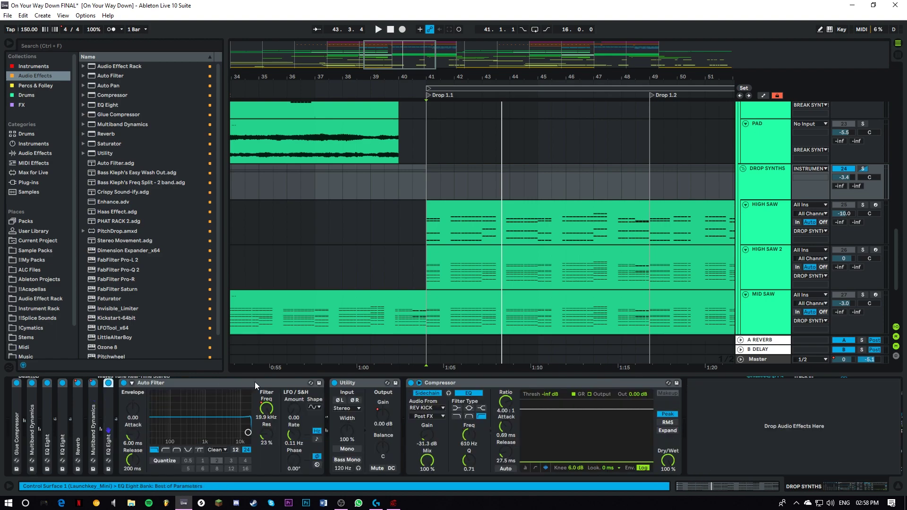
{"action": "left_click", "coordinate": [211, 384]}
{"action": "double_click", "coordinate": [211, 385]}
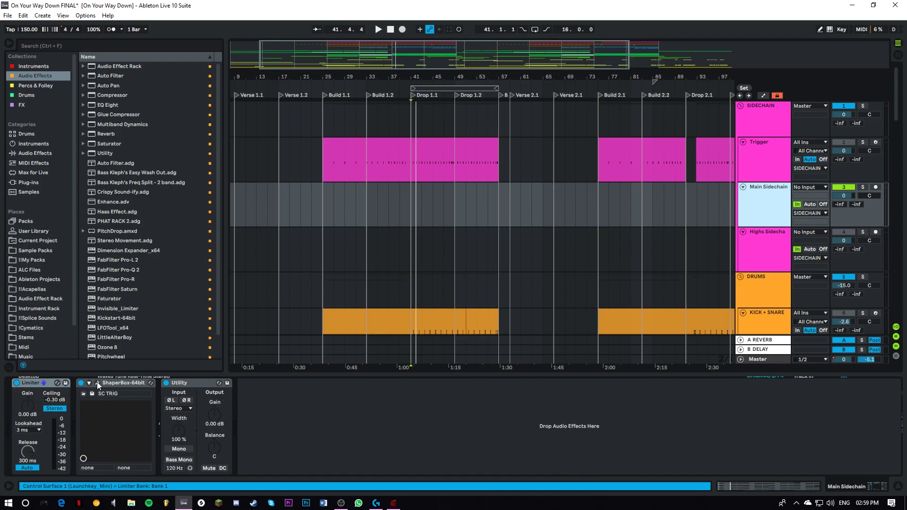
Open ShaperBox on the Main Sidechain track, examine its volume ducking curve while playing from bar 41, and close the plugin.
{"action": "left_click", "coordinate": [98, 382]}
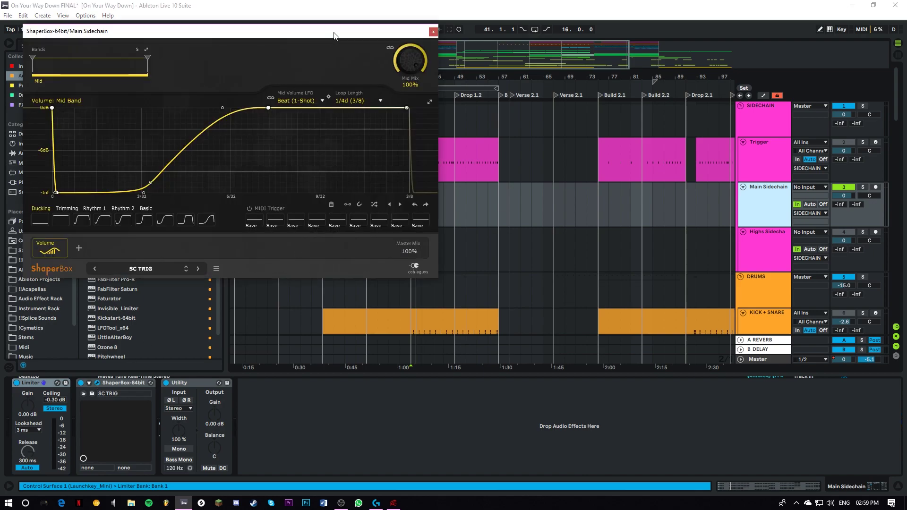
{"action": "left_click_drag", "start_coordinate": [189, 31], "coordinate": [332, 96]}
{"action": "key", "text": "space"}
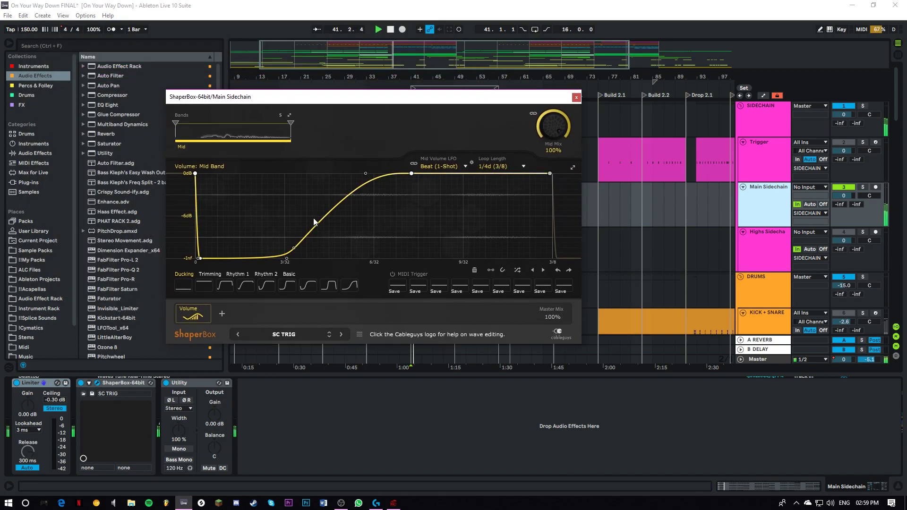
{"action": "key", "text": "space"}
{"action": "left_click", "coordinate": [576, 97]}
Collapse the INSTRUMENTS group and examine the effects chain on it.
{"action": "scroll", "coordinate": [556, 151], "scroll_direction": "down", "scroll_amount": 2}
{"action": "scroll", "coordinate": [556, 151], "scroll_direction": "down", "scroll_amount": 15}
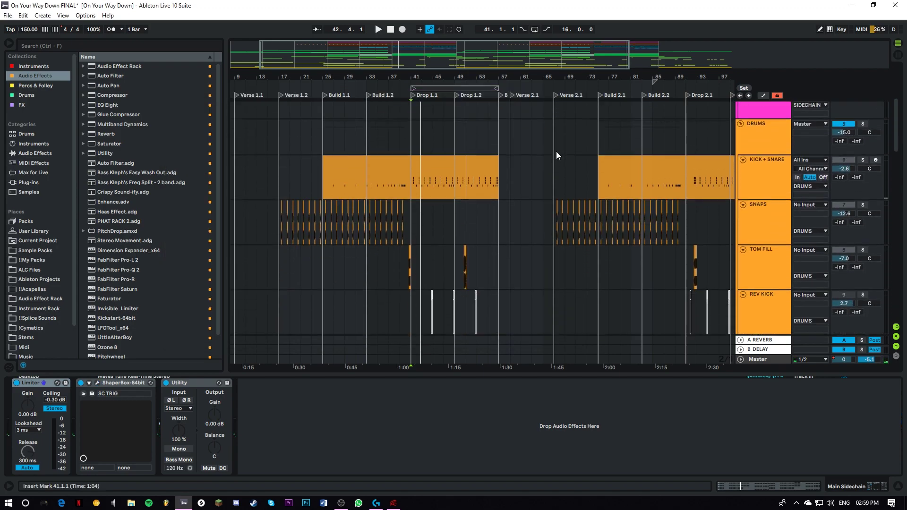
{"action": "scroll", "coordinate": [553, 159], "scroll_direction": "down", "scroll_amount": 8}
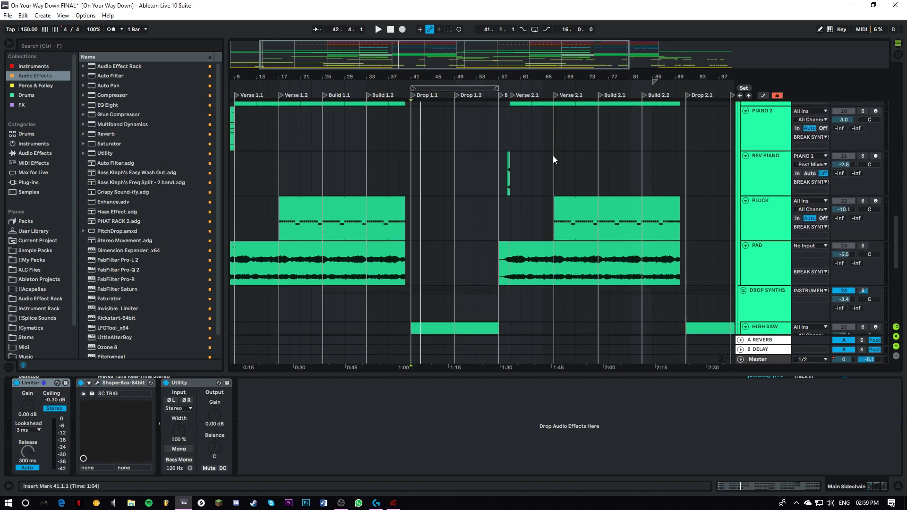
{"action": "scroll", "coordinate": [554, 157], "scroll_direction": "down", "scroll_amount": 1}
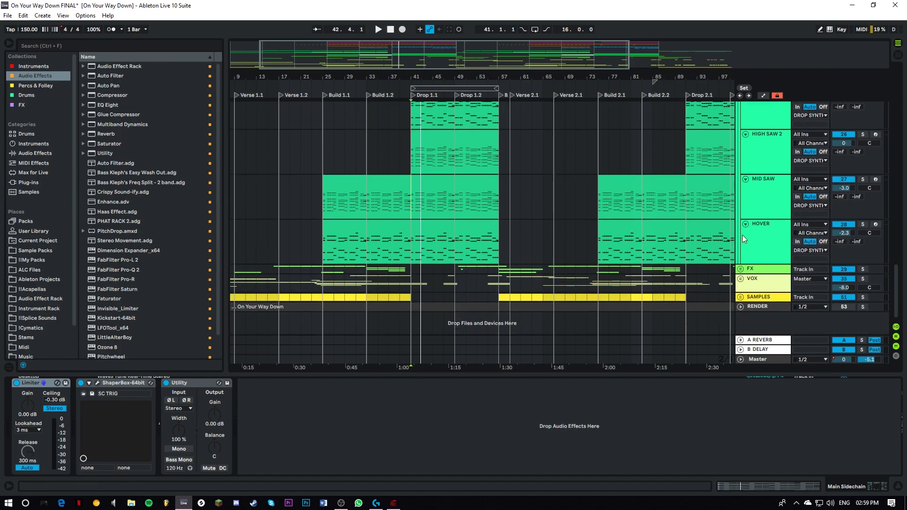
{"action": "scroll", "coordinate": [729, 233], "scroll_direction": "up", "scroll_amount": 3}
{"action": "left_click", "coordinate": [767, 188]}
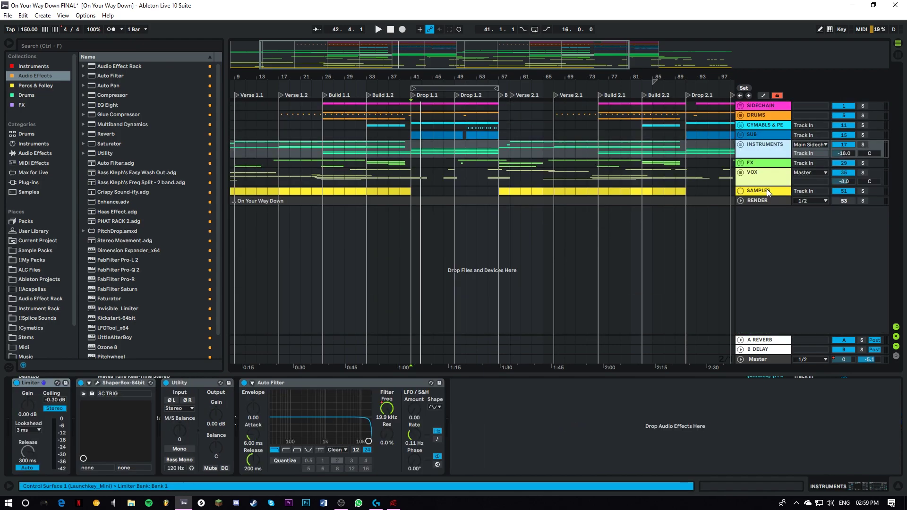
Unfold the Reverb on the DROP SYNTHS group, solo the group and play it from the start of Drop 1.1.
{"action": "double_click", "coordinate": [78, 425]}
{"action": "scroll", "coordinate": [458, 172], "scroll_direction": "up", "scroll_amount": 10}
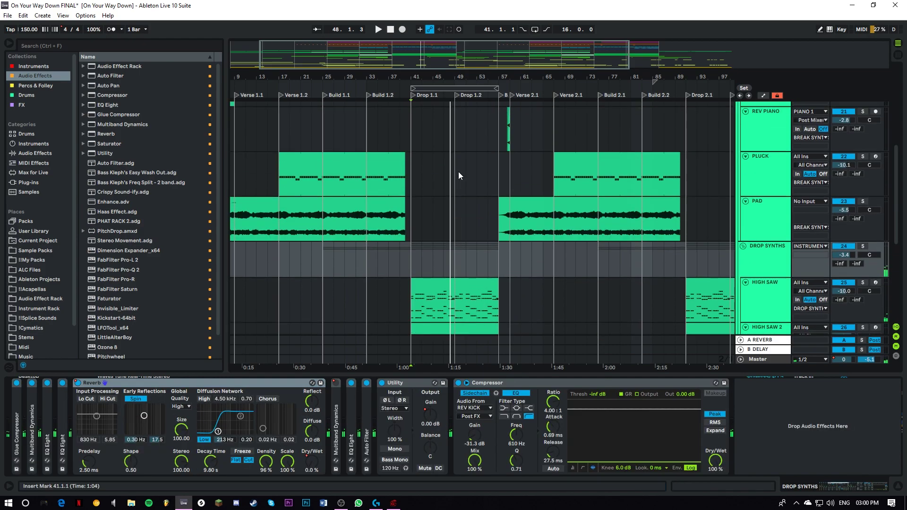
{"action": "scroll", "coordinate": [423, 201], "scroll_direction": "down", "scroll_amount": 10}
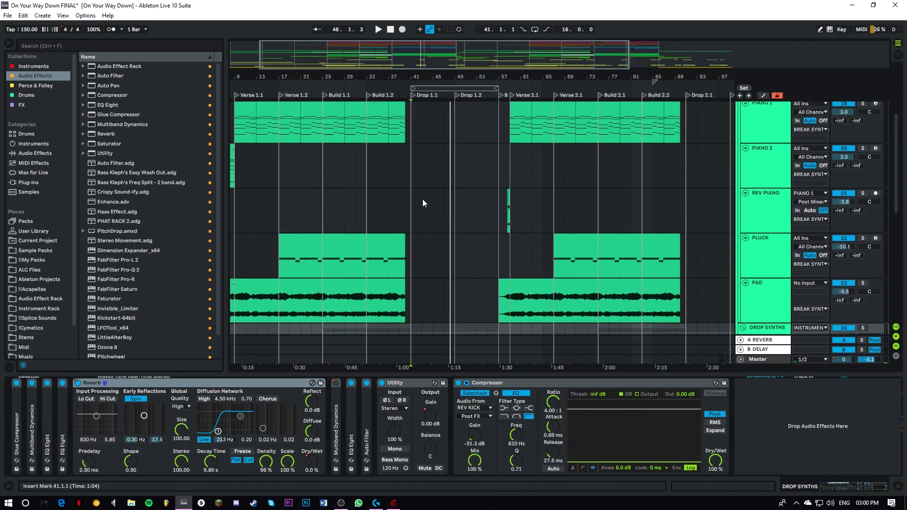
{"action": "scroll", "coordinate": [412, 208], "scroll_direction": "up", "scroll_amount": 3}
{"action": "left_click", "coordinate": [409, 215]}
{"action": "left_click", "coordinate": [752, 135]}
{"action": "key", "text": "space"}
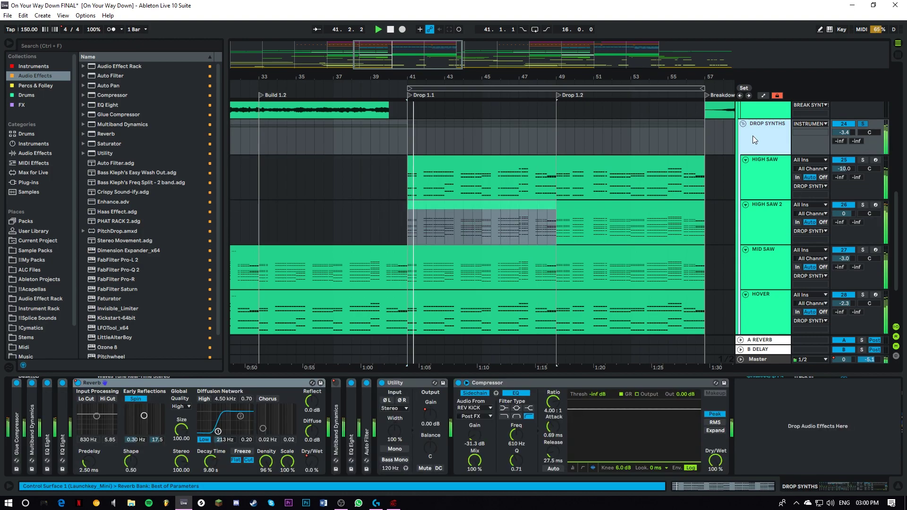
Stop playback and select the gap between the first two chords in the HIGH SAW clip, from 41.3.1 to 41.4.3.
{"action": "left_click", "coordinate": [423, 184]}
{"action": "scroll", "coordinate": [415, 185], "scroll_direction": "up", "scroll_amount": 3}
{"action": "left_click_drag", "start_coordinate": [405, 185], "coordinate": [439, 187]}
{"action": "left_click", "coordinate": [408, 184]}
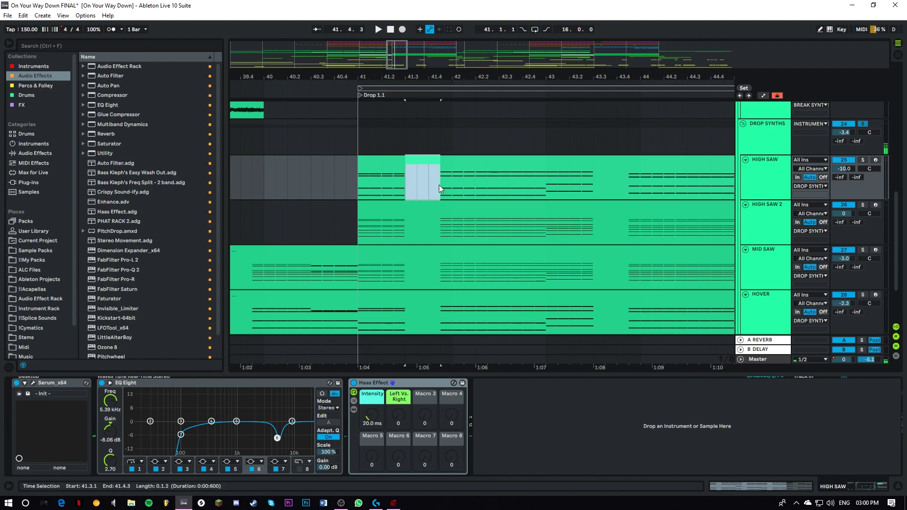
Show the Dry/Wet automation of the Reverb on the DROP SYNTHS group and play it from bar 41.
{"action": "left_click", "coordinate": [355, 187]}
{"action": "left_click", "coordinate": [355, 124]}
{"action": "right_click", "coordinate": [311, 460]}
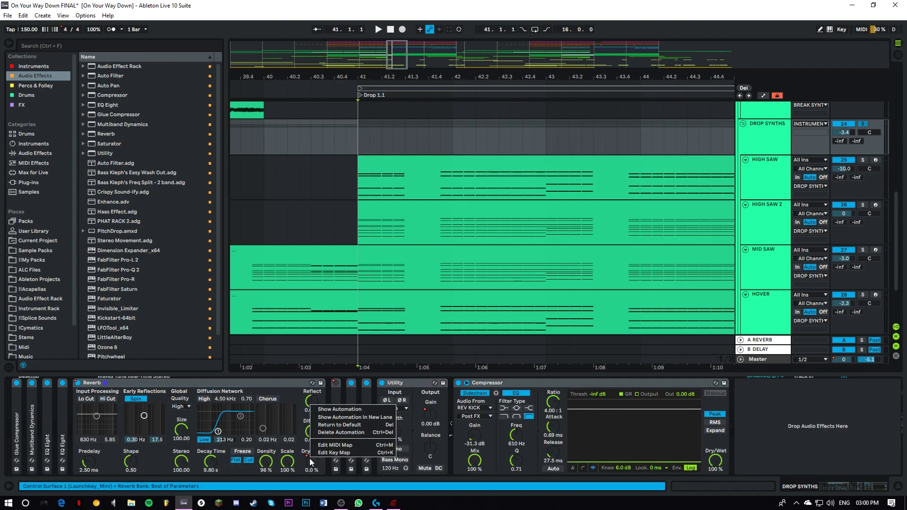
{"action": "left_click", "coordinate": [339, 409]}
{"action": "left_click", "coordinate": [369, 170]}
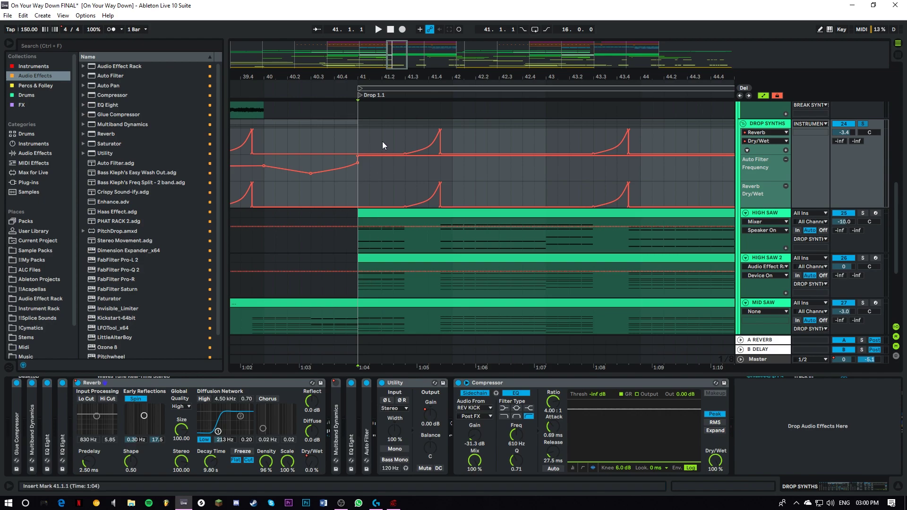
{"action": "key", "text": "space"}
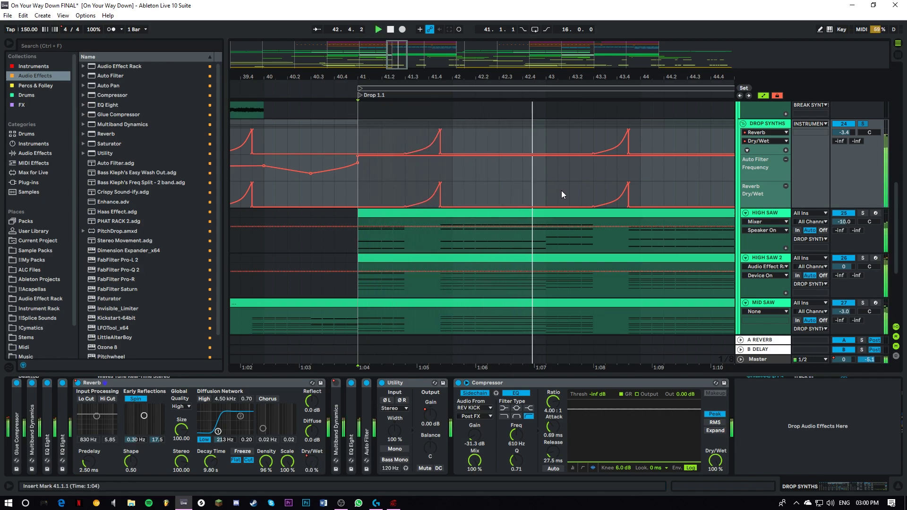
{"action": "key", "text": "space"}
Collapse the INSTRUMENTS group and select the Master track to examine its effects chain.
{"action": "scroll", "coordinate": [359, 236], "scroll_direction": "down", "scroll_amount": 5}
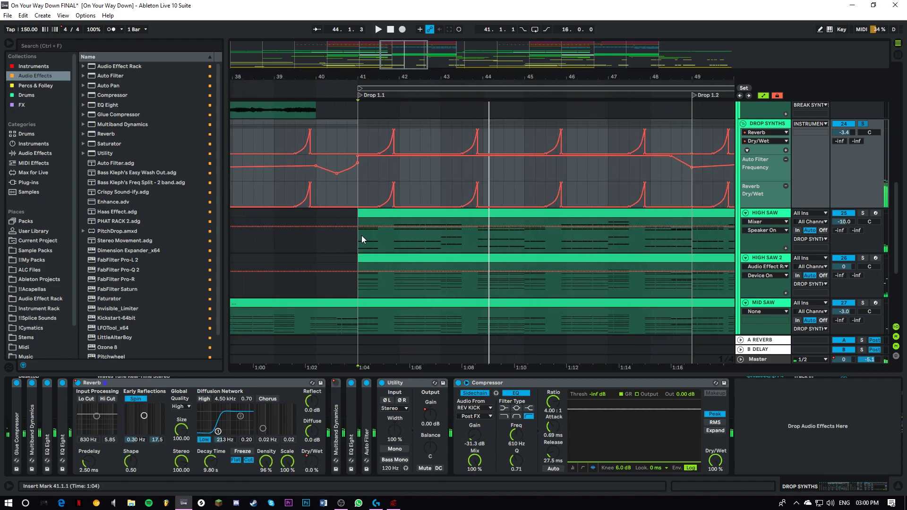
{"action": "scroll", "coordinate": [681, 166], "scroll_direction": "down", "scroll_amount": 5}
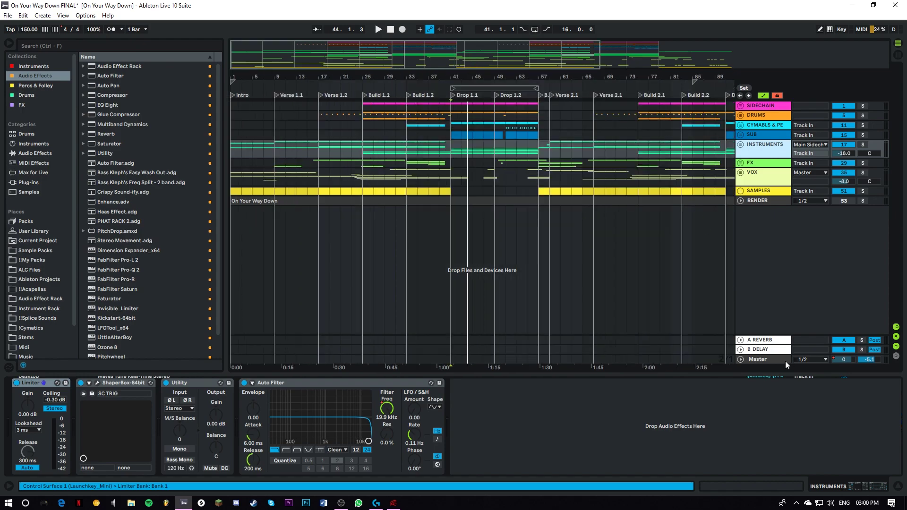
{"action": "left_click", "coordinate": [757, 360]}
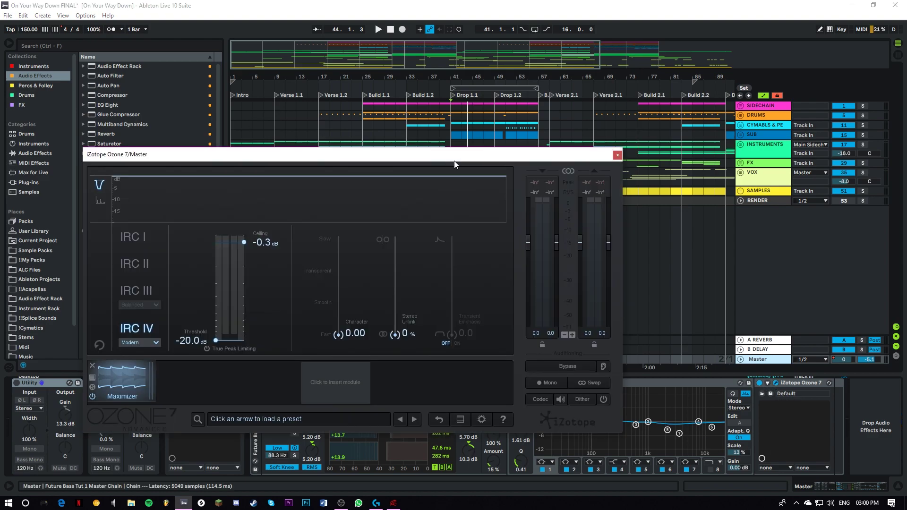
Examine the Equalizer, Dynamics, Imager, Post Equalizer and Maximizer modules in the Master's iZotope Ozone 7, and close the plugin.
{"action": "left_click_drag", "start_coordinate": [483, 156], "coordinate": [504, 140]}
{"action": "left_click", "coordinate": [352, 366]}
{"action": "left_click", "coordinate": [286, 363]}
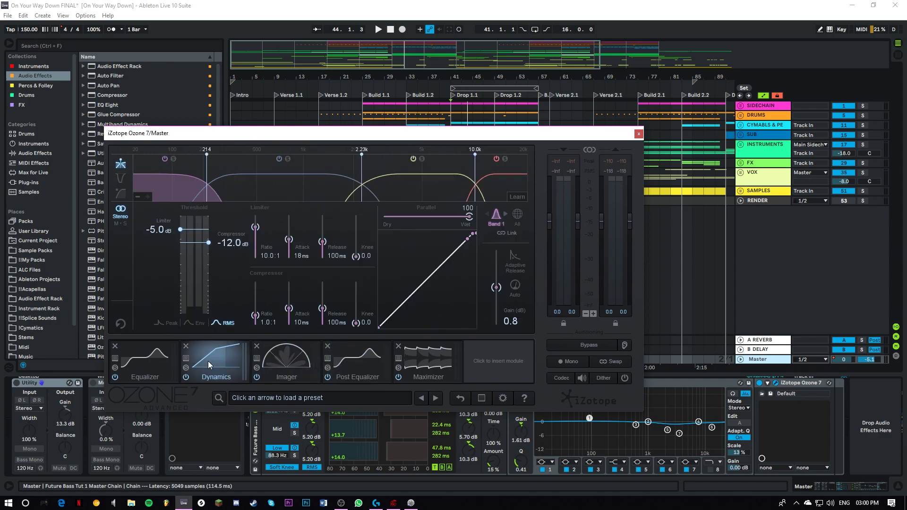
{"action": "left_click", "coordinate": [207, 361]}
{"action": "left_click", "coordinate": [148, 359]}
{"action": "left_click", "coordinate": [210, 356]}
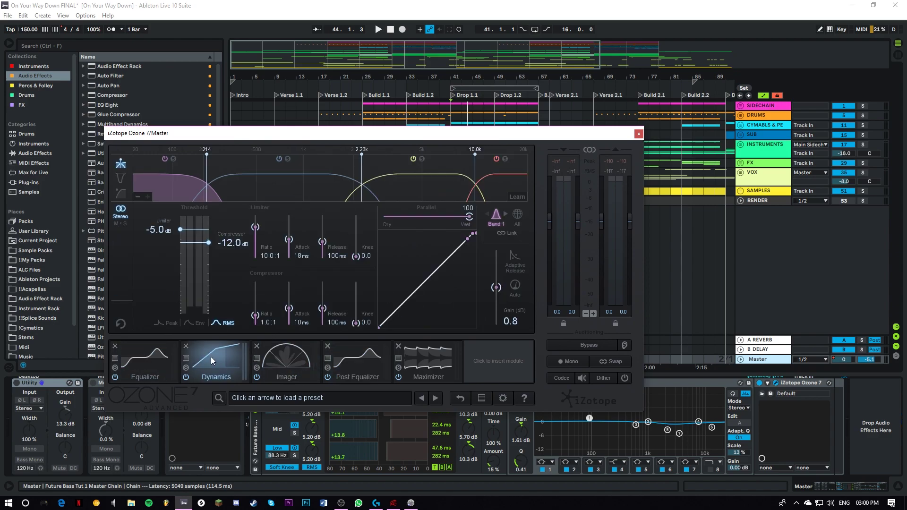
{"action": "left_click", "coordinate": [294, 355]}
{"action": "left_click", "coordinate": [367, 358]}
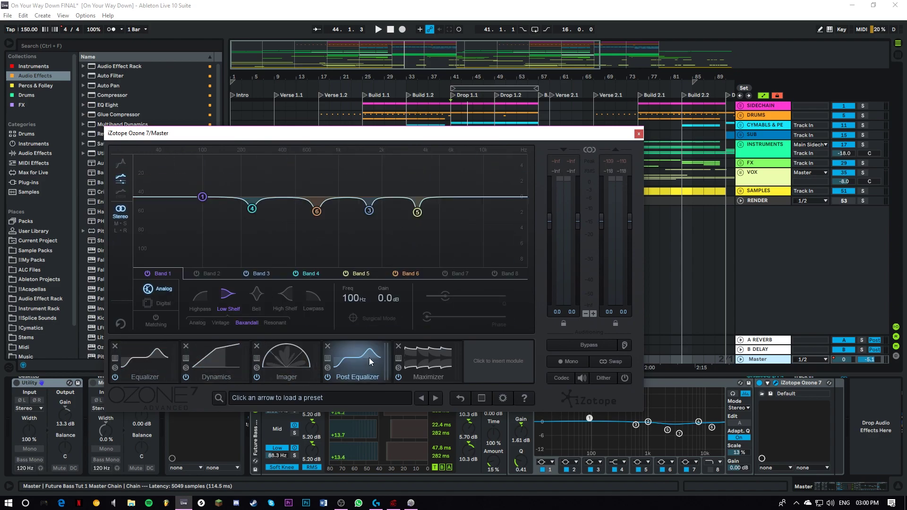
{"action": "left_click", "coordinate": [419, 359]}
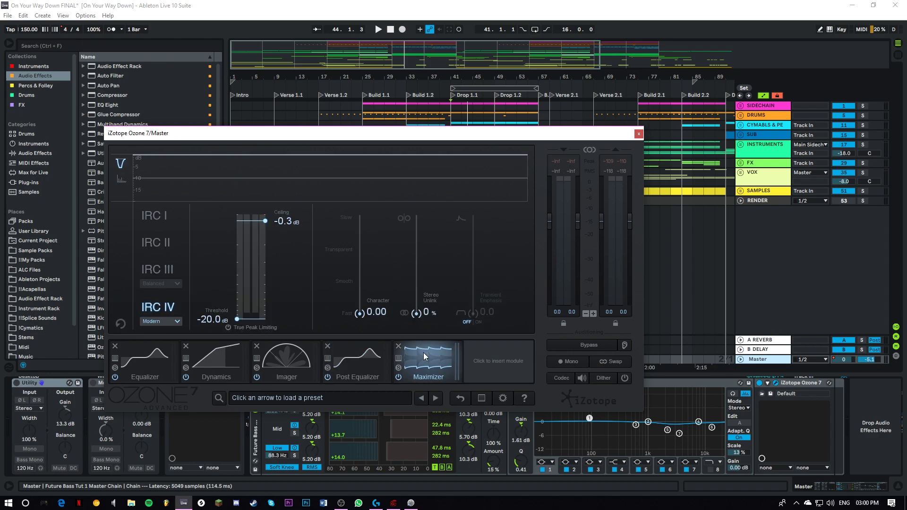
{"action": "left_click", "coordinate": [639, 133]}
Show the whole arrangement and play the song from the start of the Intro.
{"action": "key", "text": "minus"}
{"action": "left_click", "coordinate": [231, 126]}
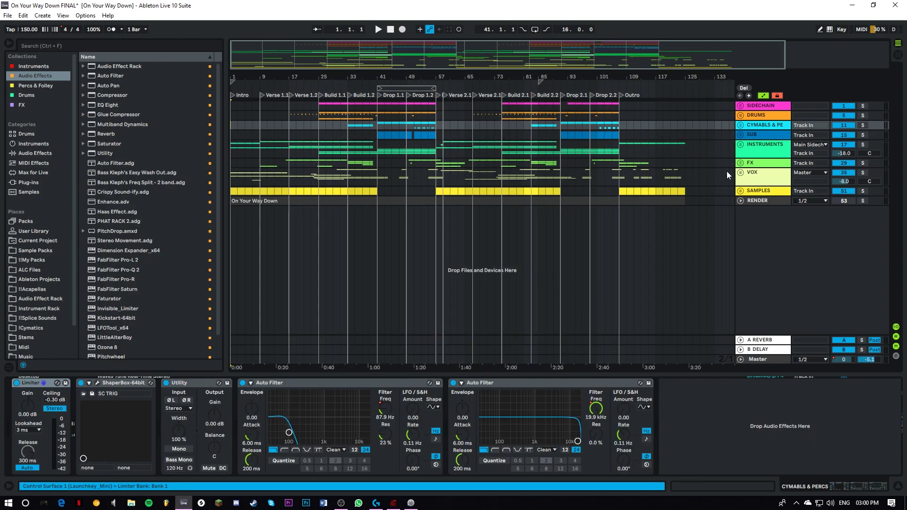
{"action": "left_click", "coordinate": [243, 168]}
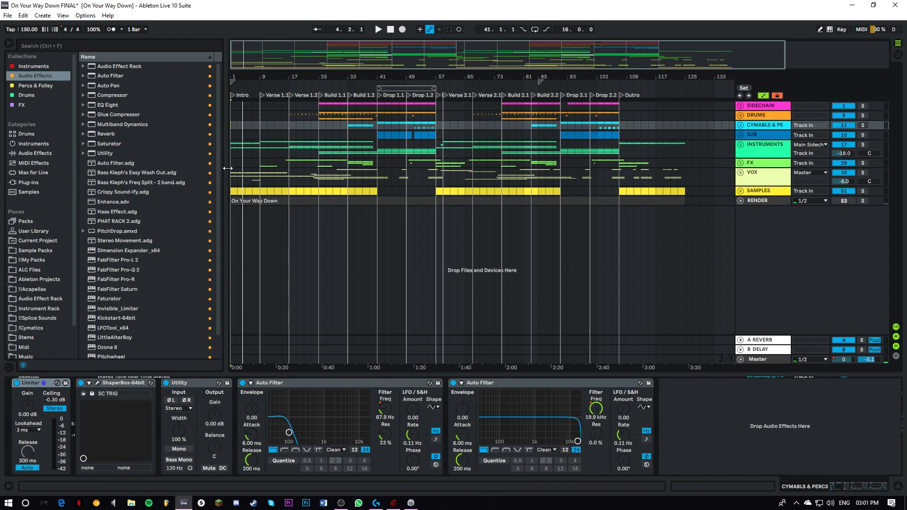